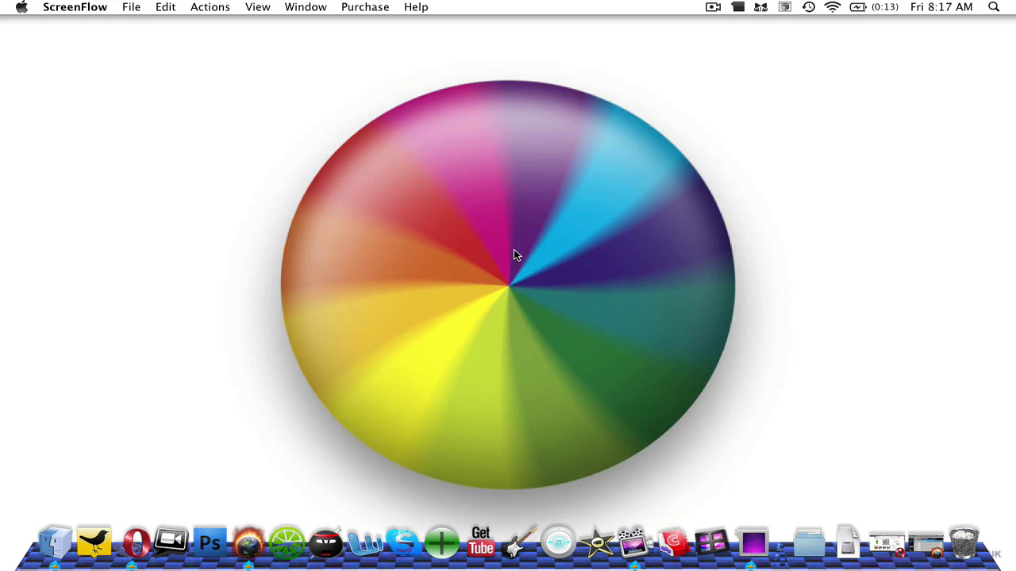
Switch to Finder from the Dock so a Desktop window comes up.
click(513, 254)
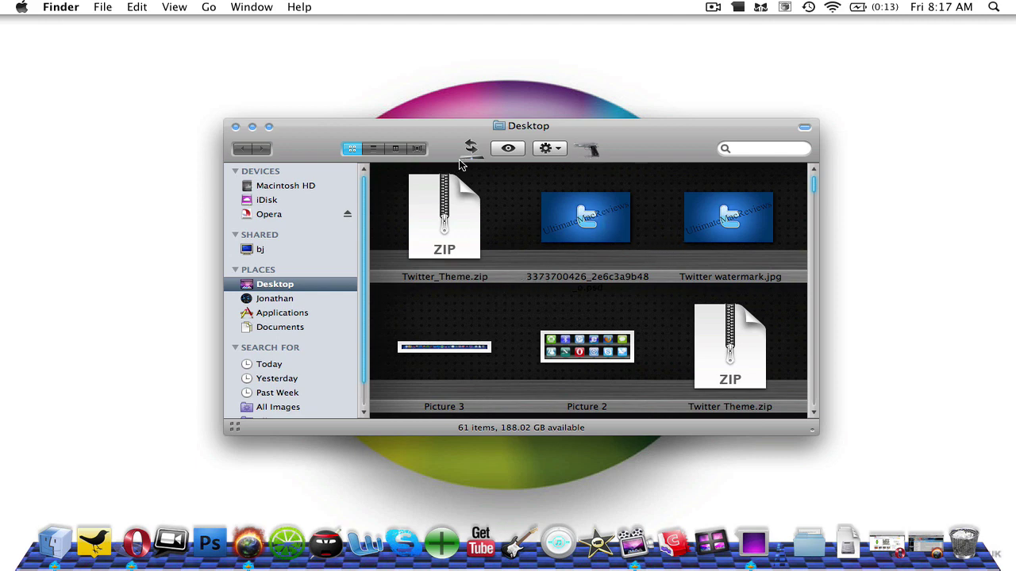
Close the Desktop window, then open a fresh Finder window with Cmd+N.
click(234, 125)
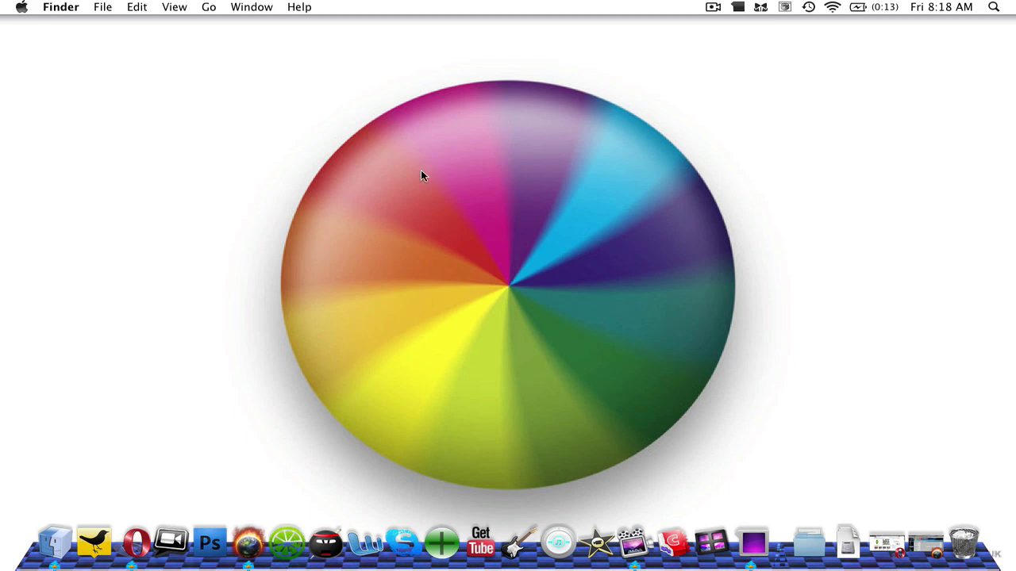
key(super+n)
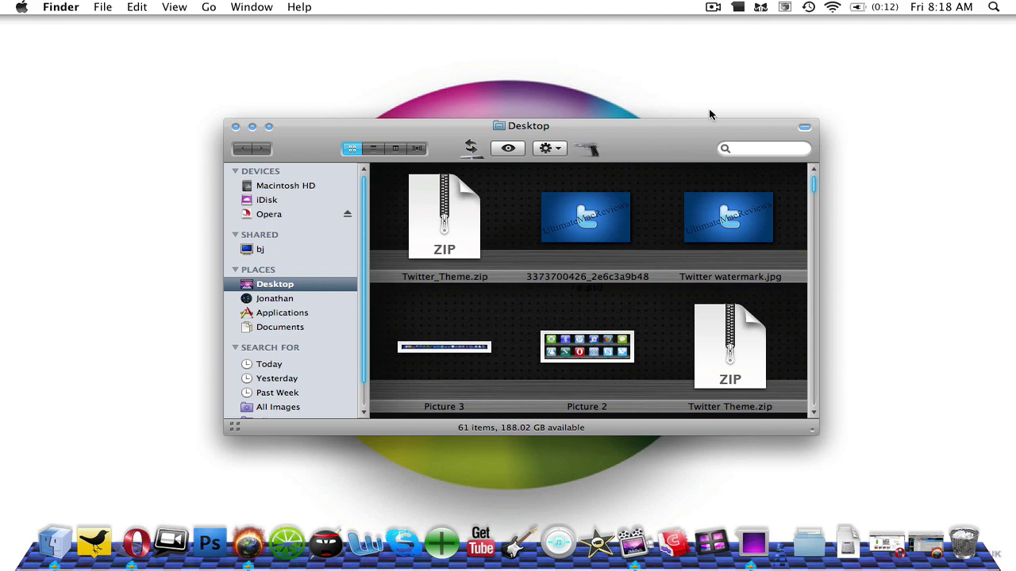
Search for 'finder back' and open the Finder Backgrounds folder.
click(778, 149)
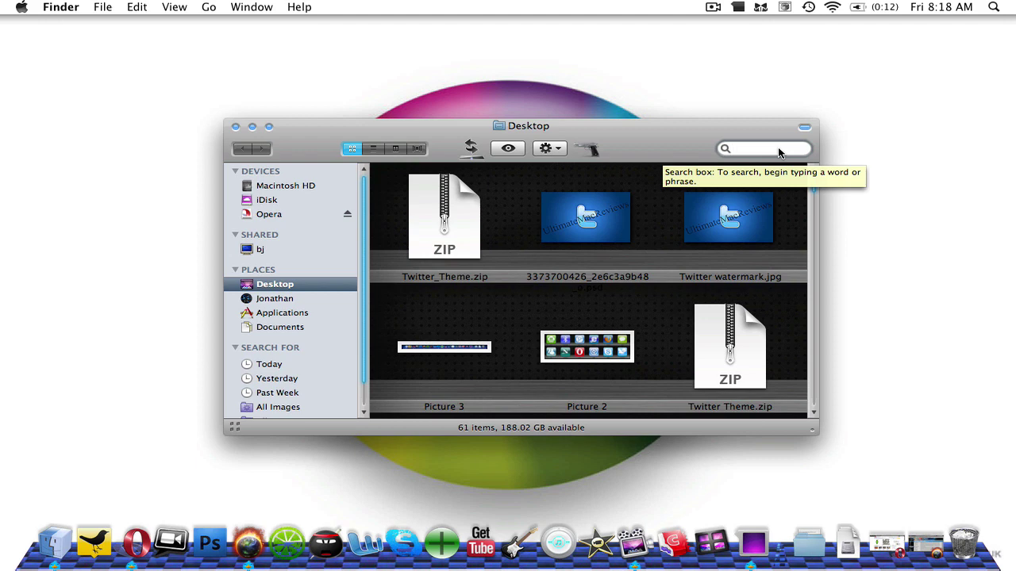
text(finder back)
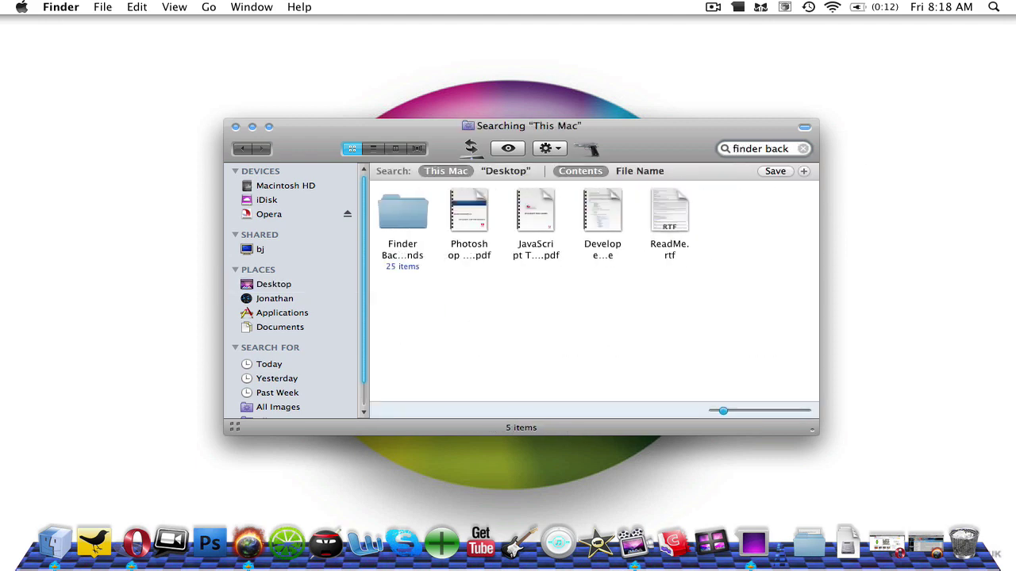
double_click(411, 217)
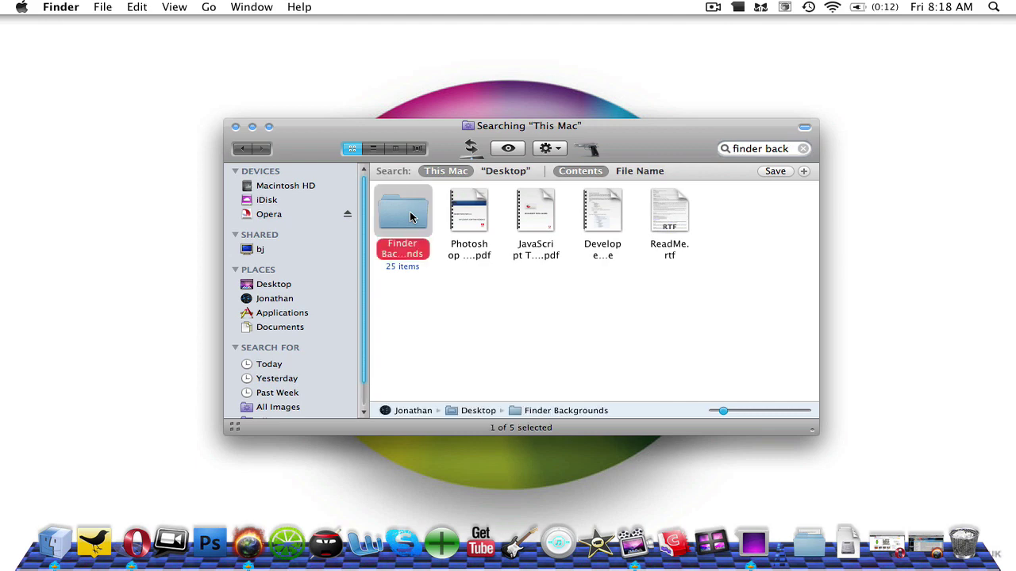
Scroll through the folder's 25 shelf and tab images.
scroll(702, 320, down, 5)
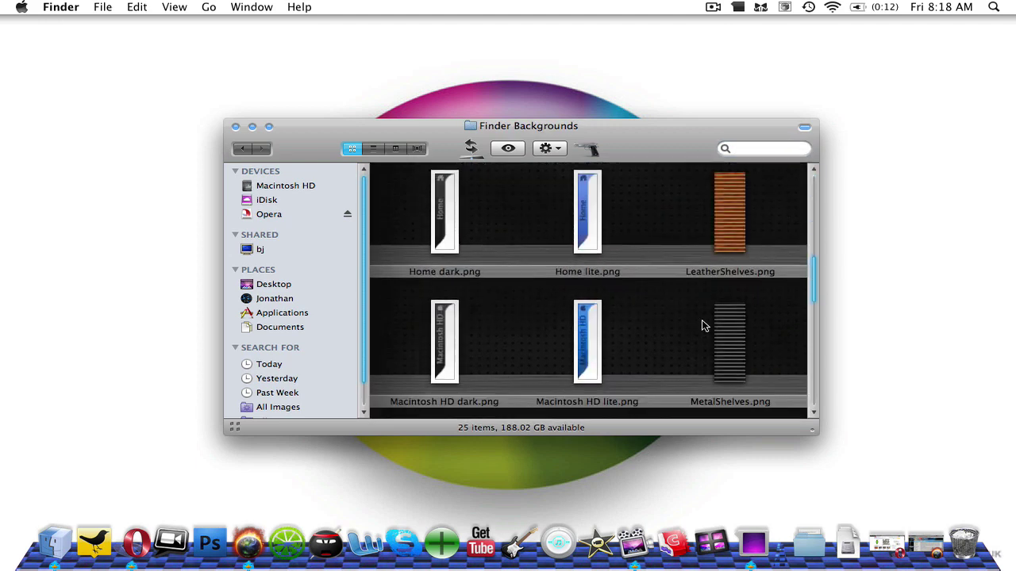
scroll(710, 323, up, 2)
scroll(710, 323, up, 2)
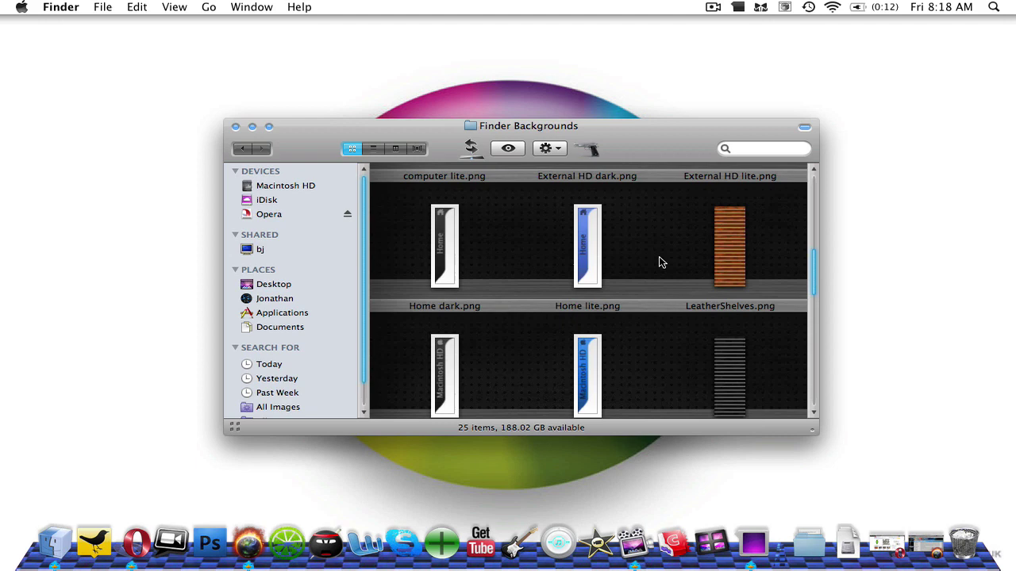
scroll(659, 261, down, 5)
scroll(721, 233, down, 3)
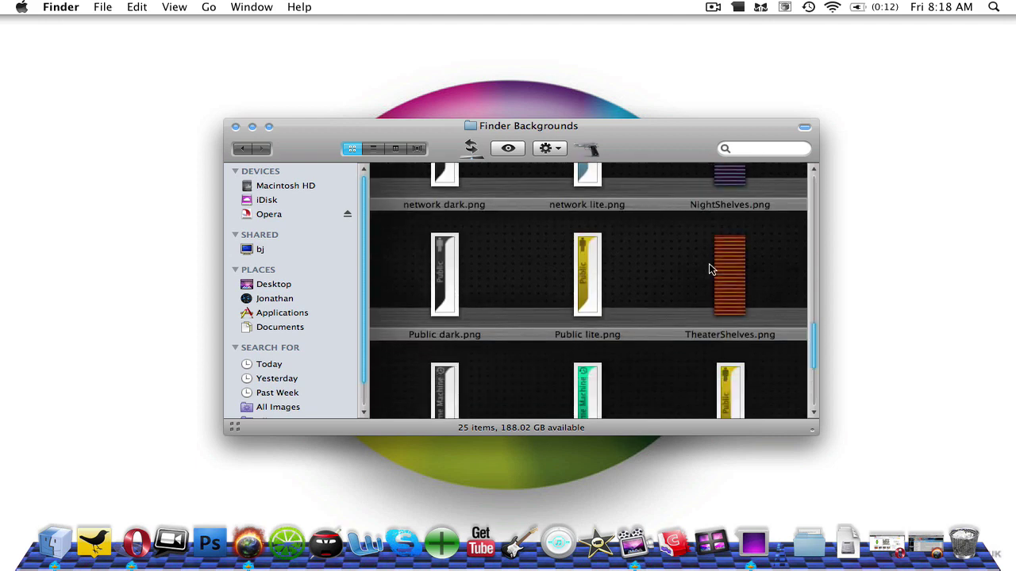
scroll(733, 222, down, 3)
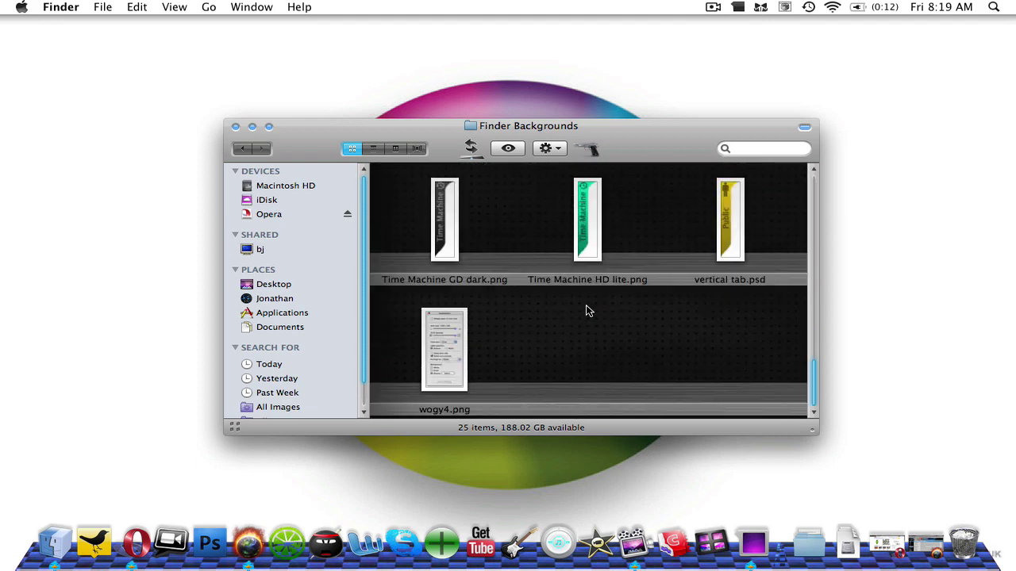
scroll(585, 308, up, 6)
scroll(586, 310, down, 4)
Preview wogy4.png in Quick Look, then close the preview.
click(439, 355)
key(space)
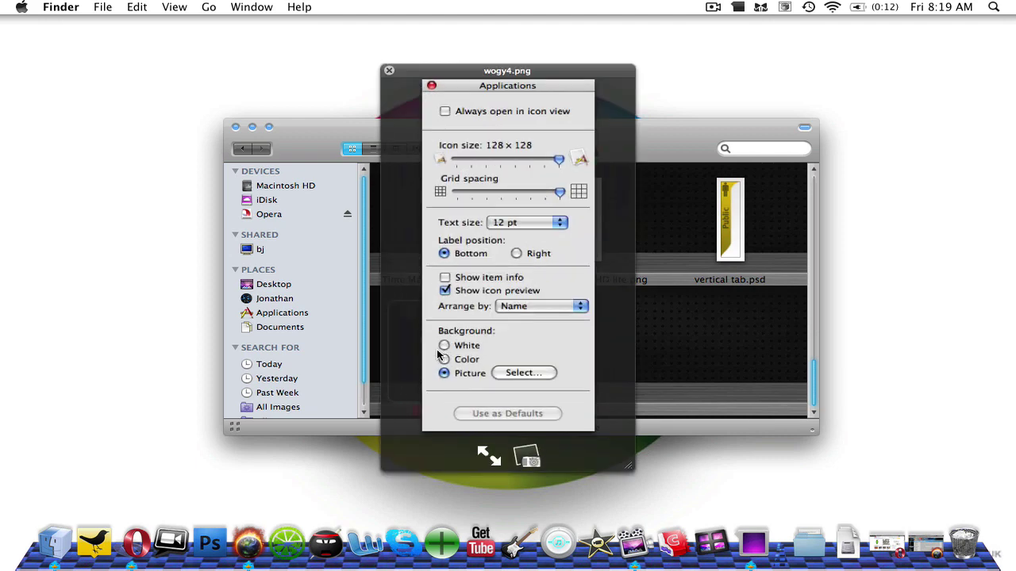
key(space)
scroll(676, 347, up, 8)
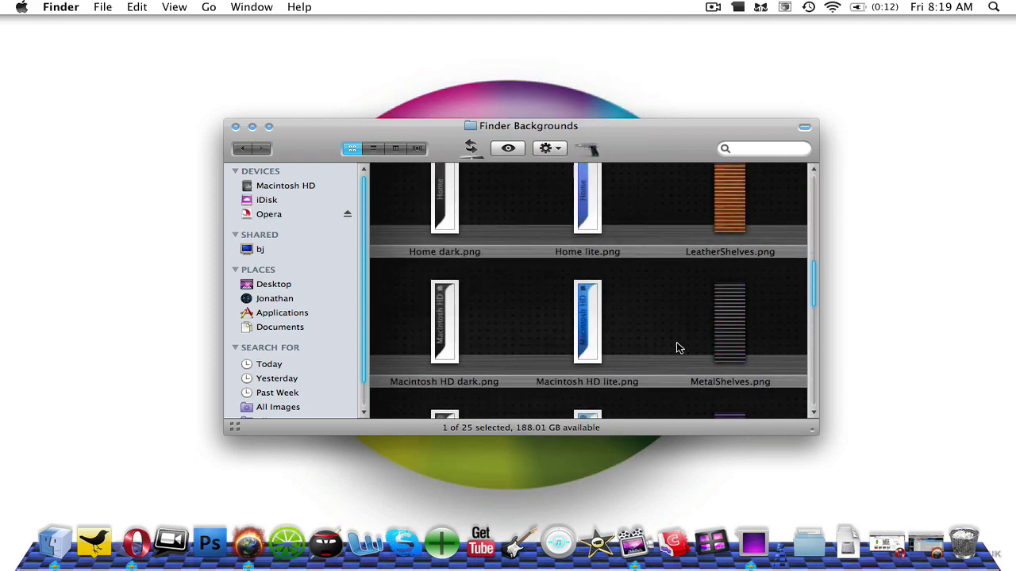
scroll(714, 287, up, 5)
scroll(714, 285, down, 10)
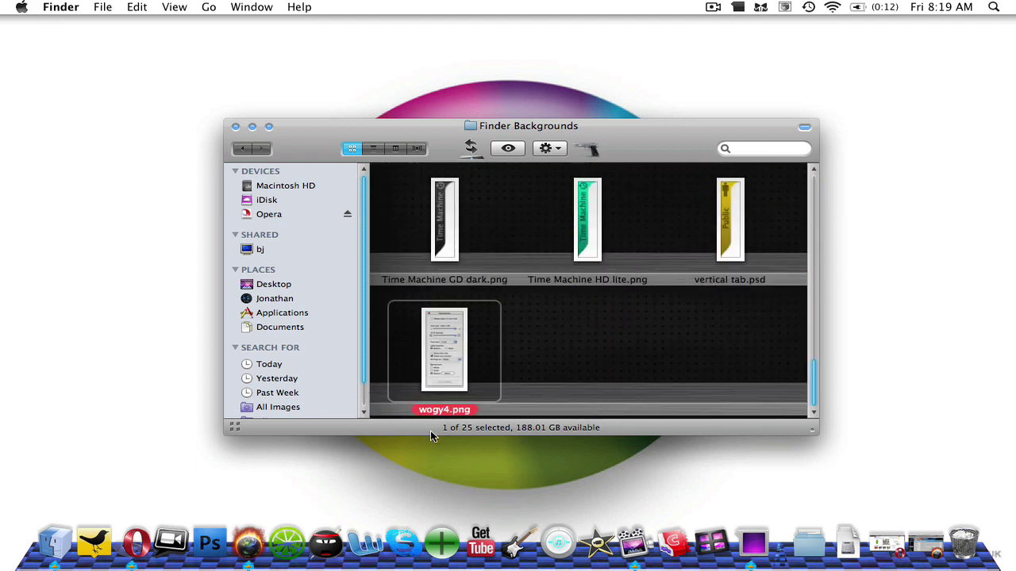
Deselect wogy4.png and open the gear Action menu for the Finder Backgrounds folder itself.
click(544, 149)
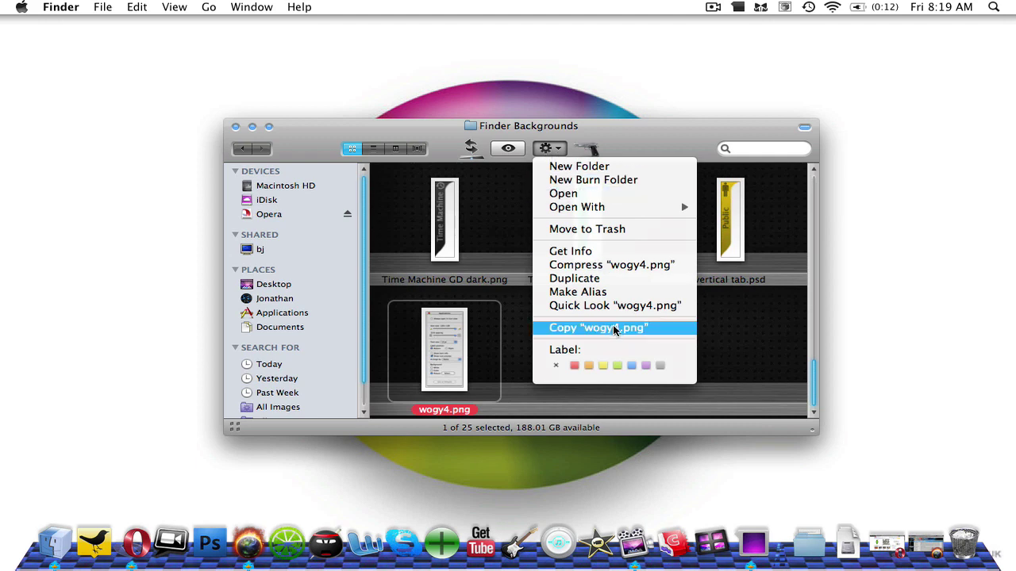
click(800, 314)
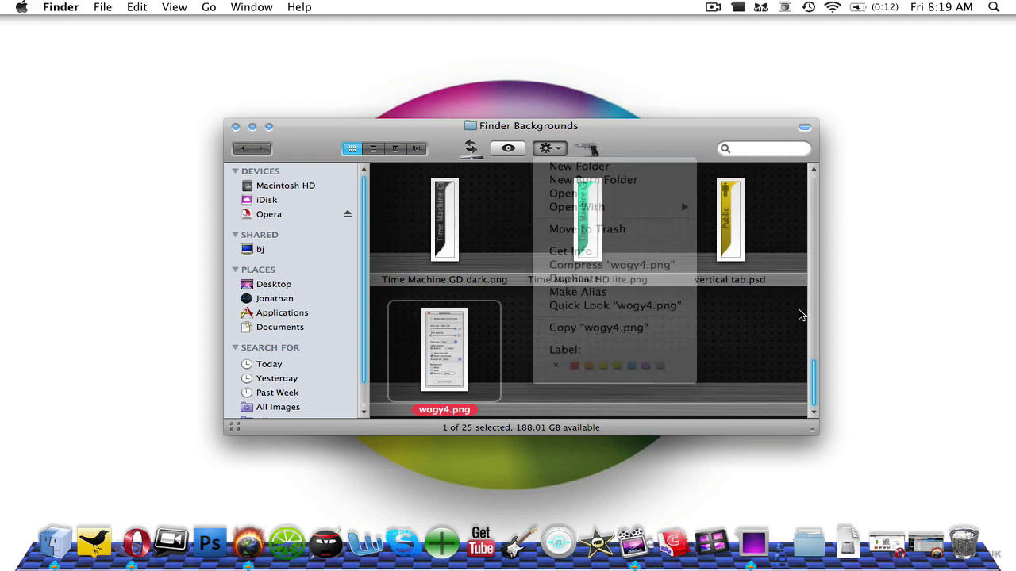
click(689, 357)
click(550, 150)
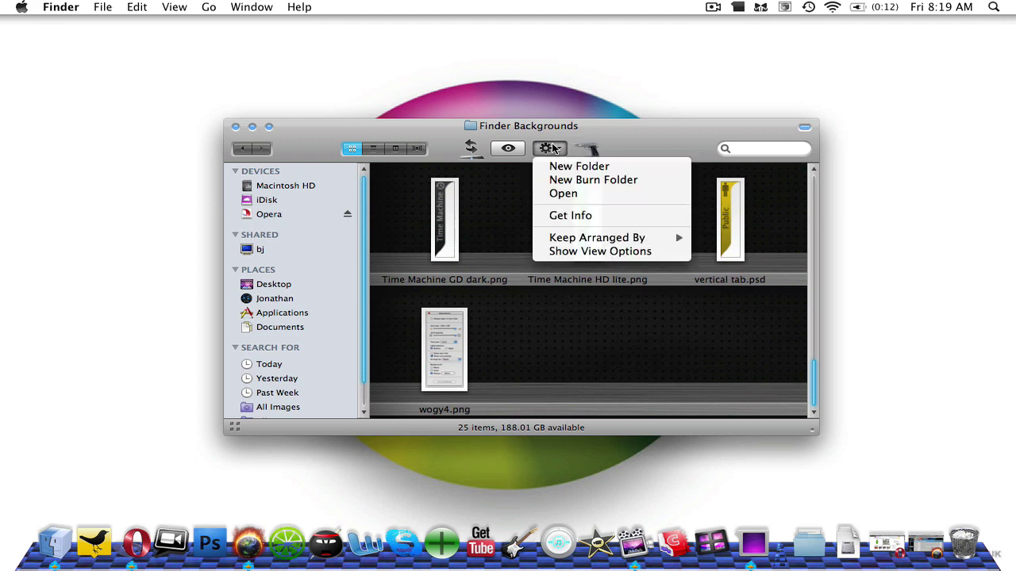
Show the Finder Backgrounds view options beside a Quick Look preview of wogy4.png.
click(592, 252)
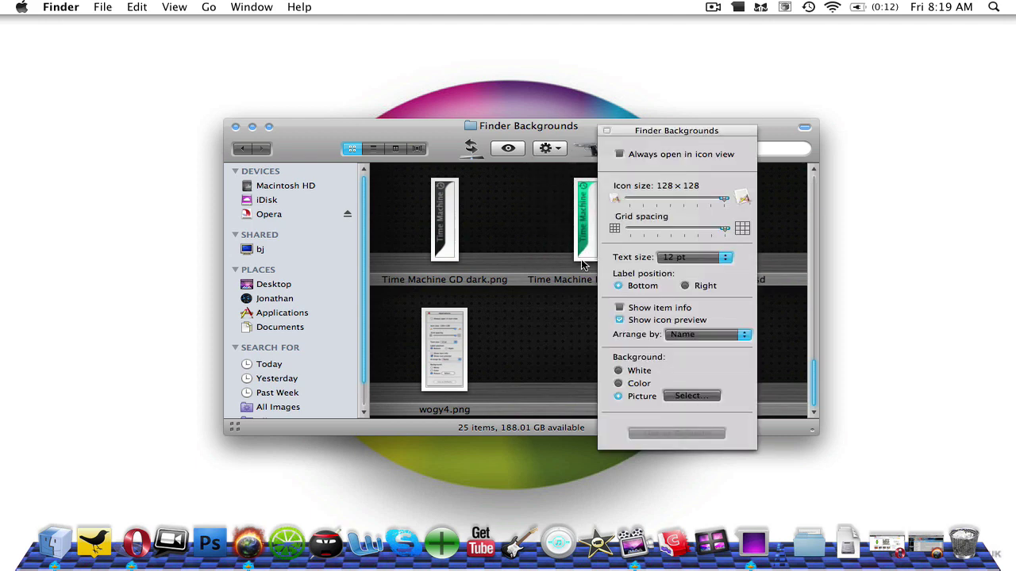
click(433, 345)
key(space)
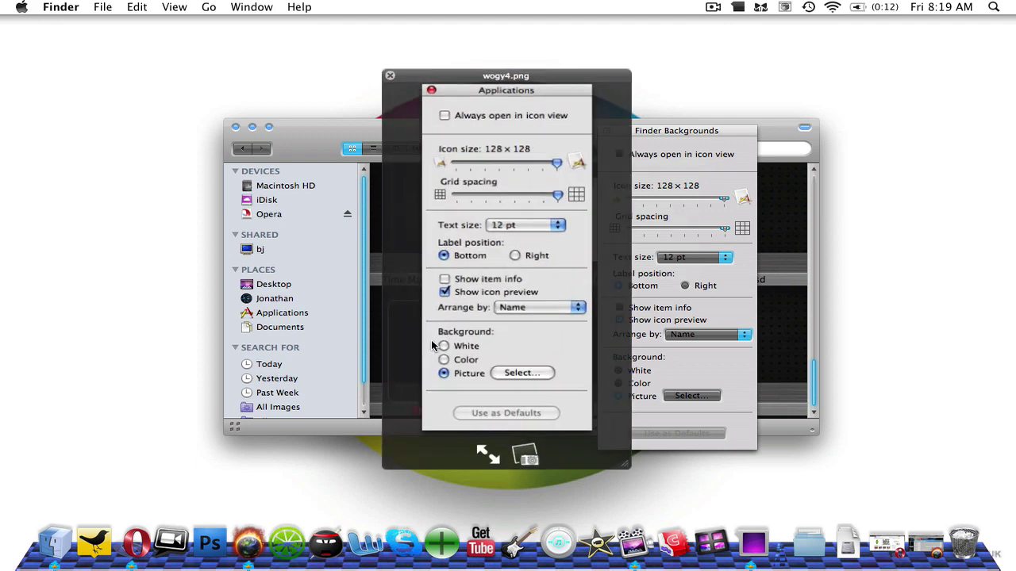
drag(545, 83, 470, 99)
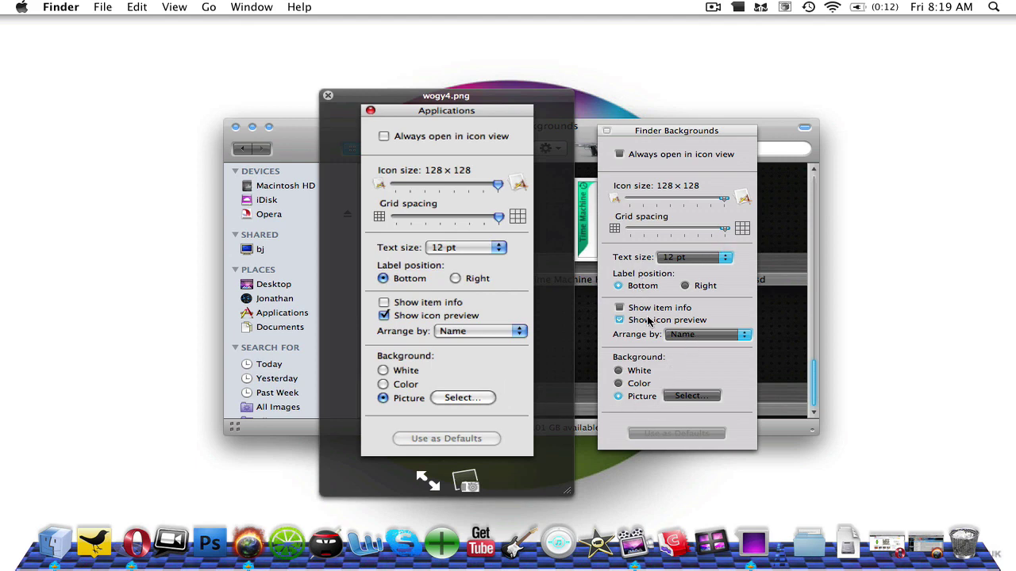
Choose TheaterShelves.png from the Finder Backgrounds folder as the background picture.
click(685, 396)
click(668, 124)
text(finder)
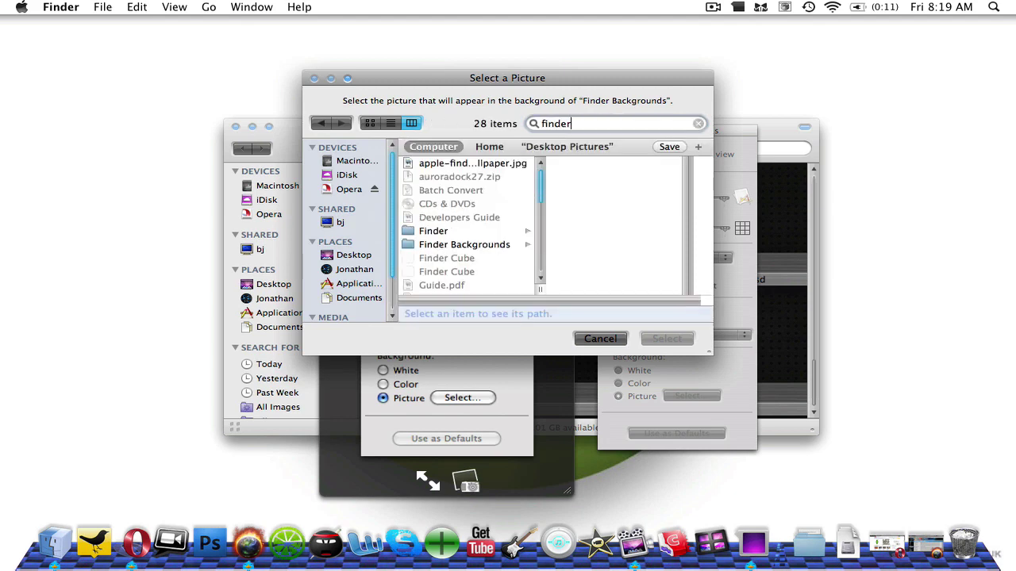
text( backgr)
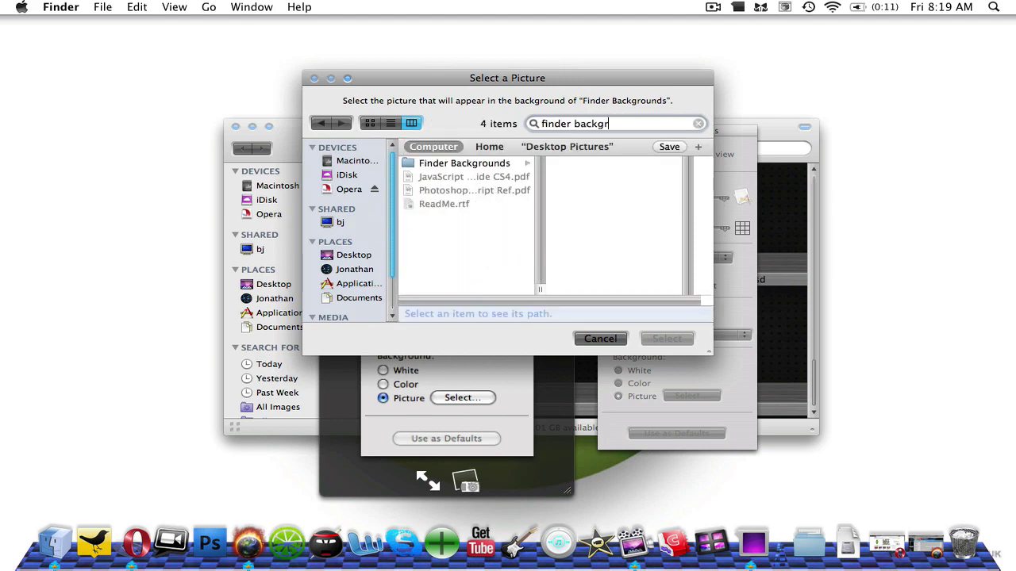
click(489, 167)
scroll(613, 210, down, 4)
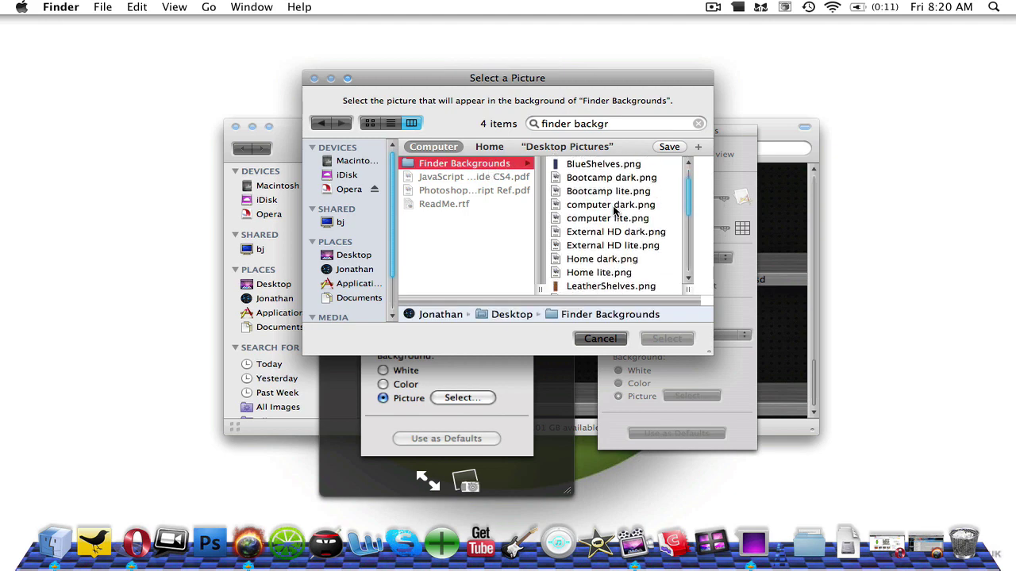
scroll(611, 230, down, 1)
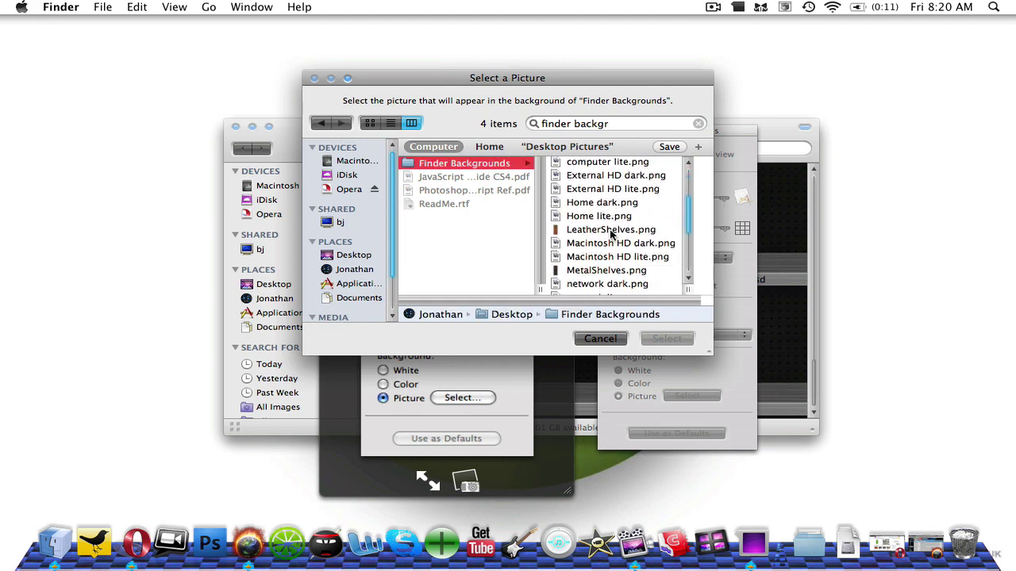
scroll(611, 234, down, 4)
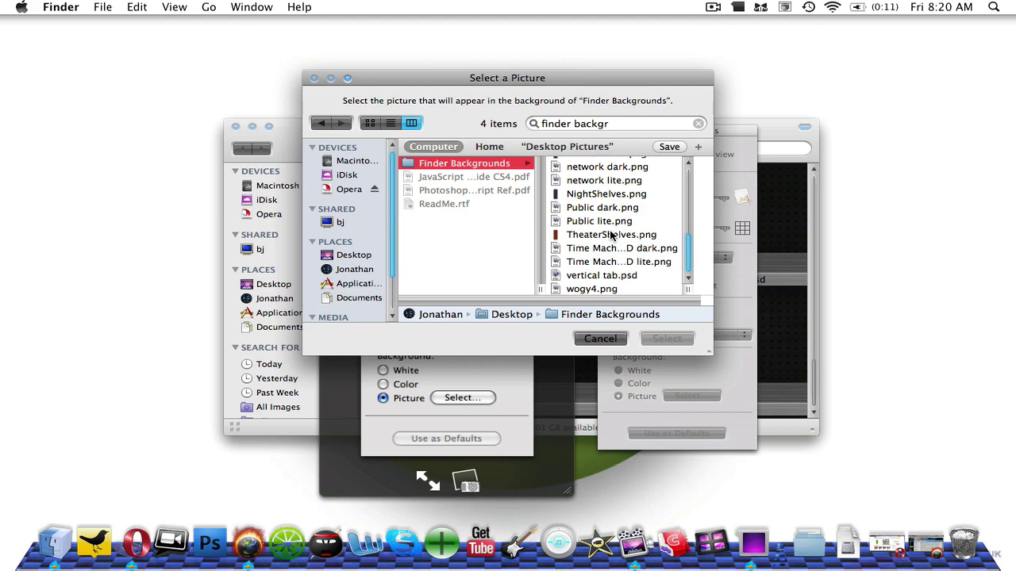
click(611, 235)
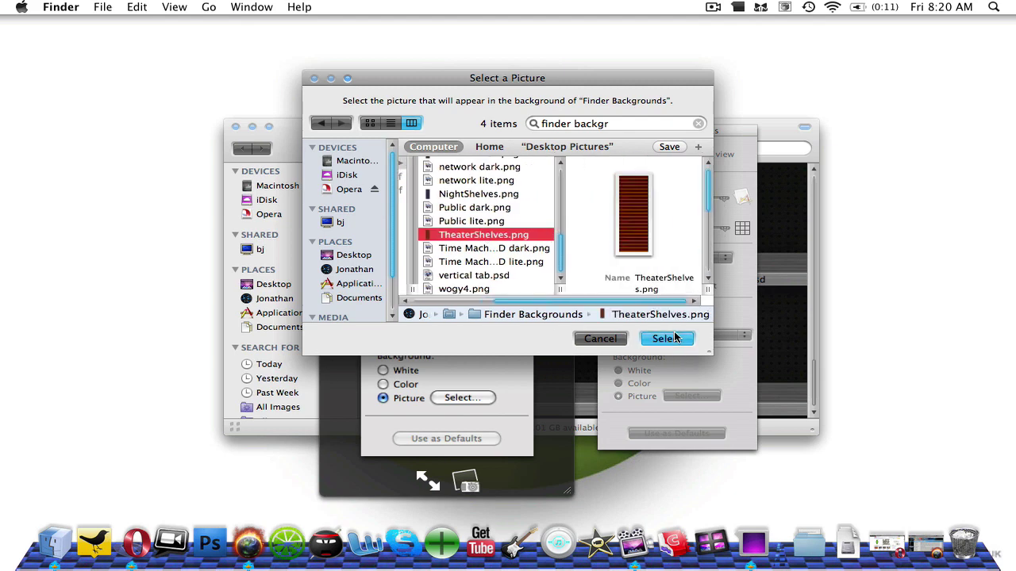
click(666, 338)
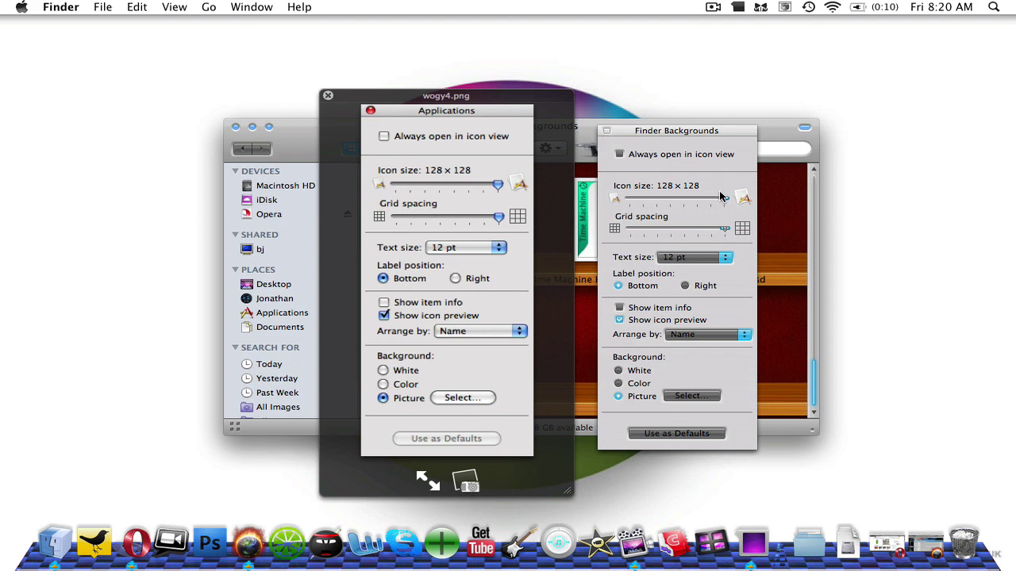
click(606, 130)
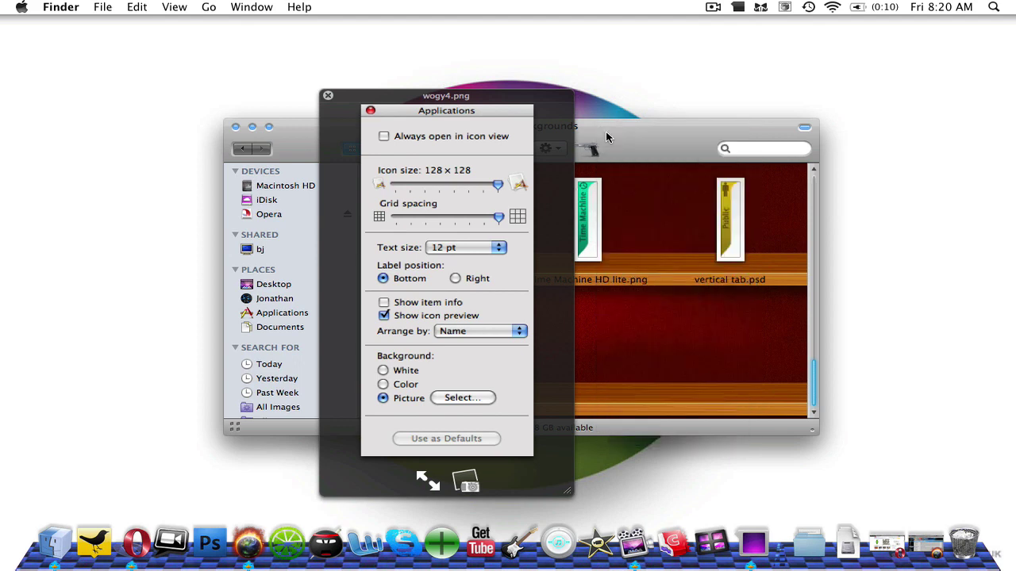
click(325, 94)
scroll(560, 284, up, 15)
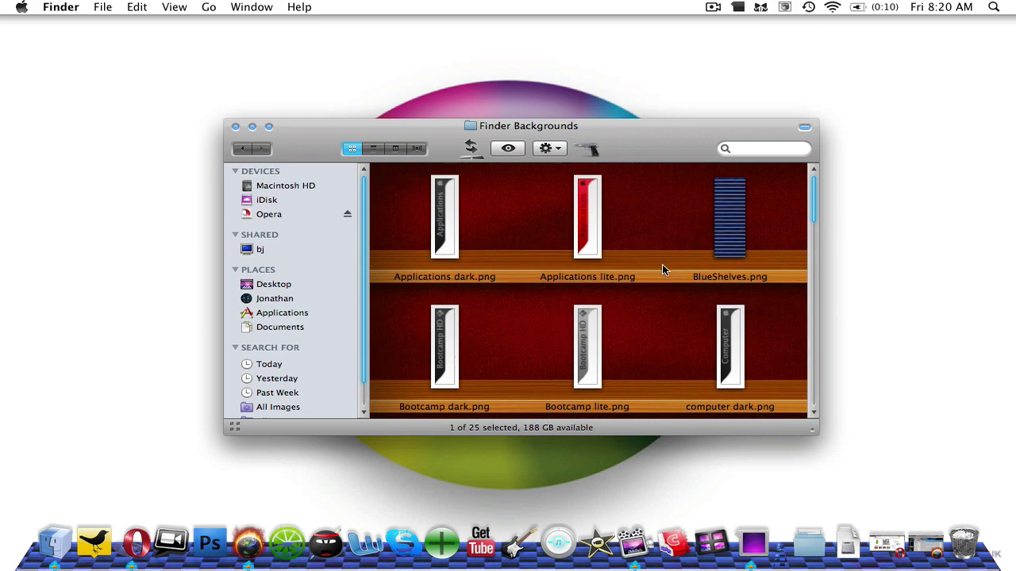
scroll(667, 295, down, 15)
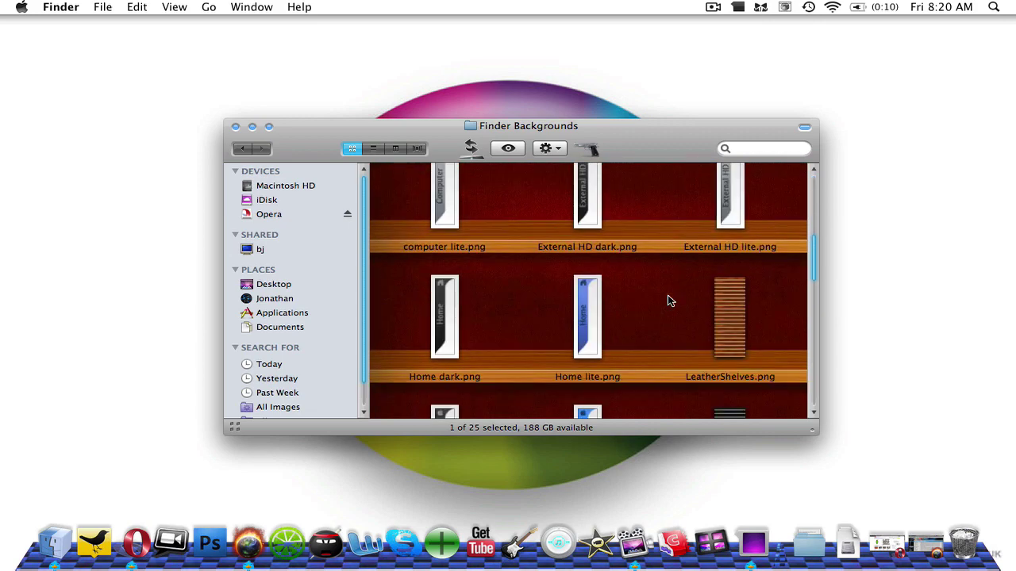
scroll(667, 296, up, 15)
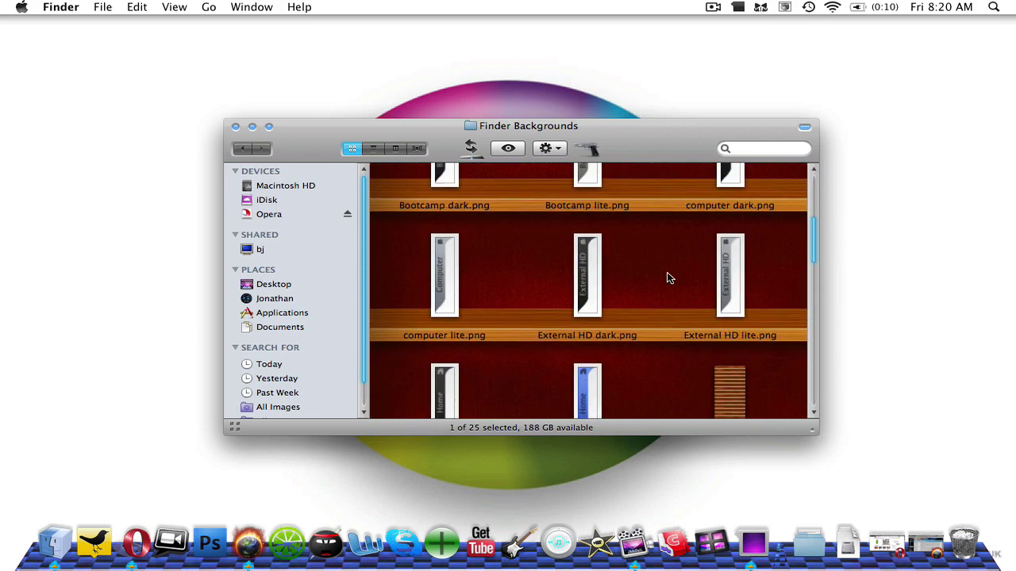
scroll(649, 262, down, 15)
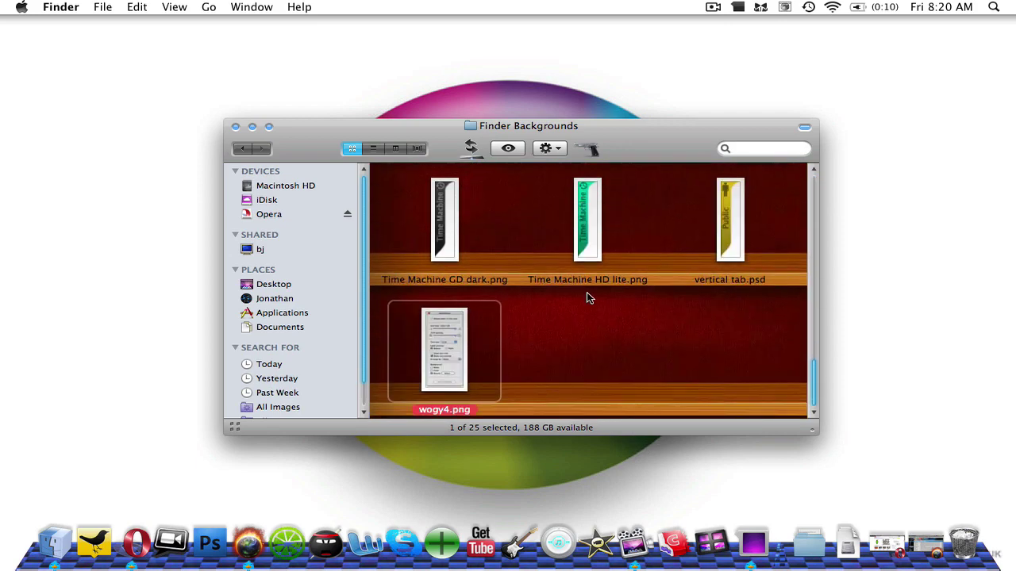
click(698, 281)
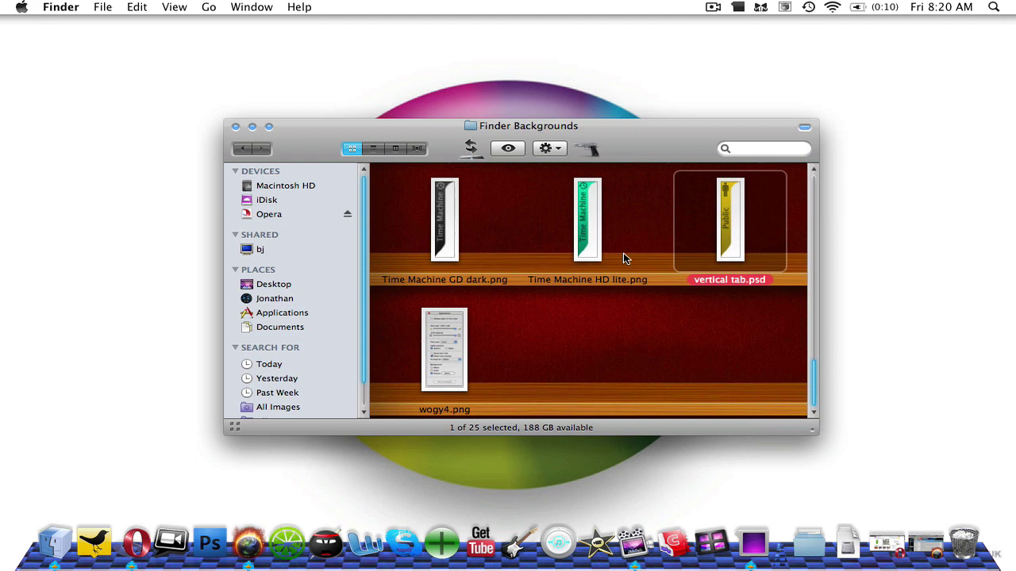
click(635, 329)
Reopen View Options from the Action menu and begin choosing a background picture.
click(557, 149)
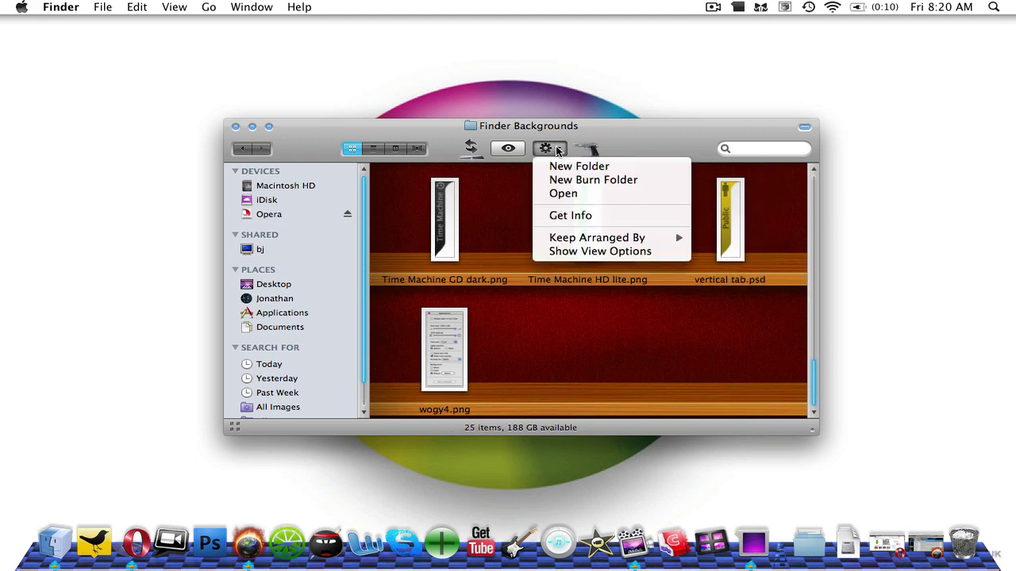
click(568, 252)
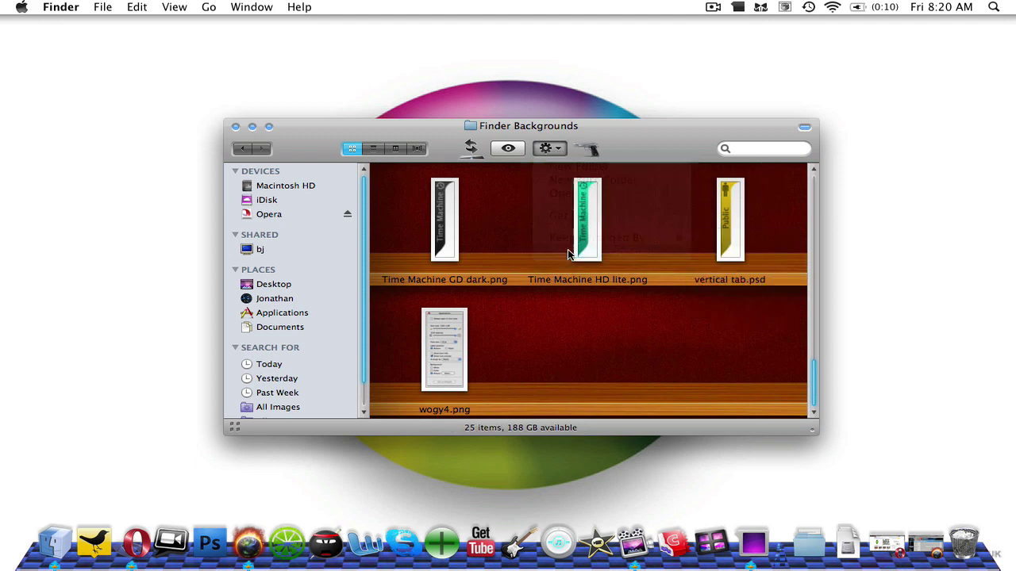
click(679, 396)
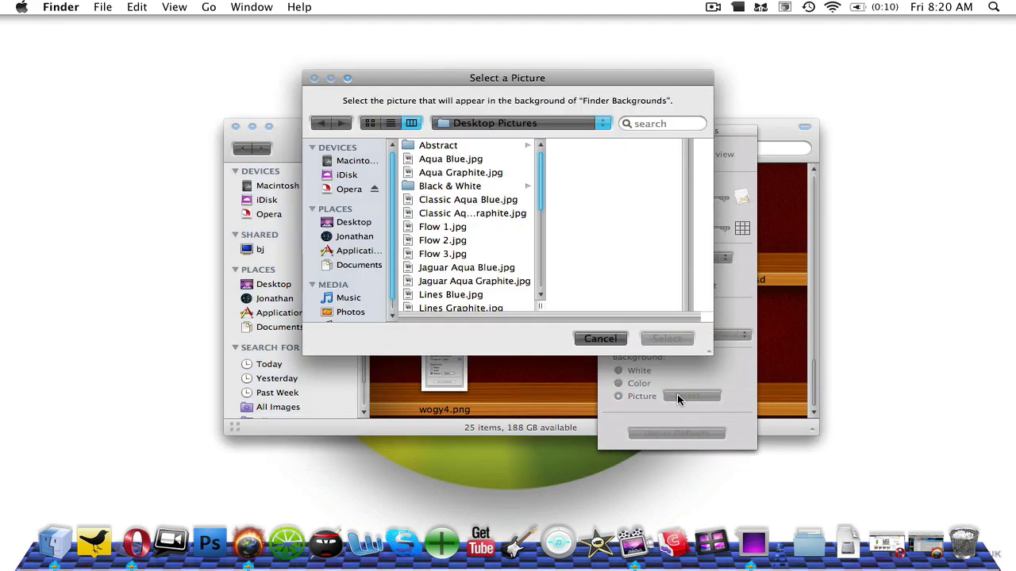
scroll(476, 266, down, 8)
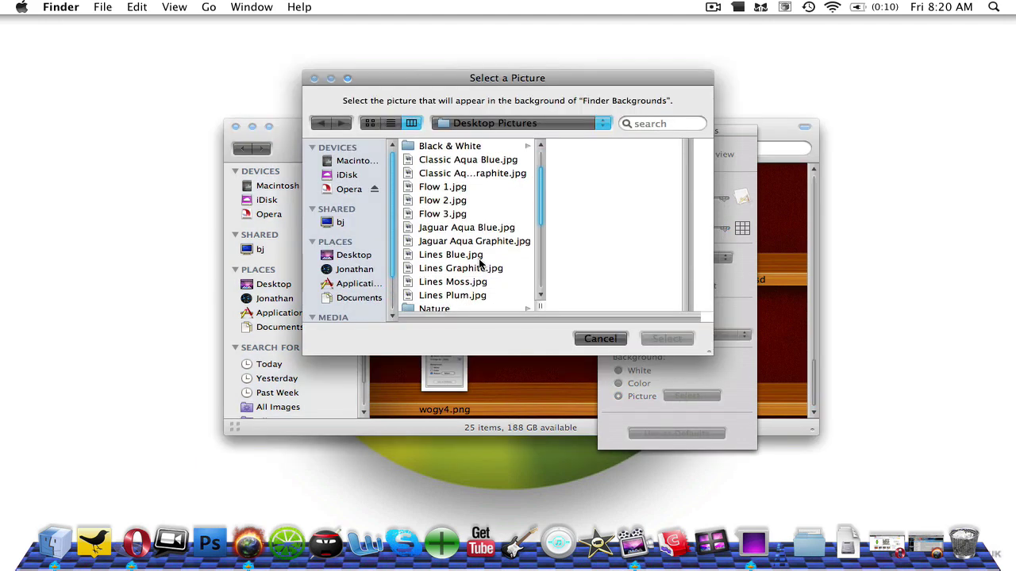
scroll(480, 264, up, 5)
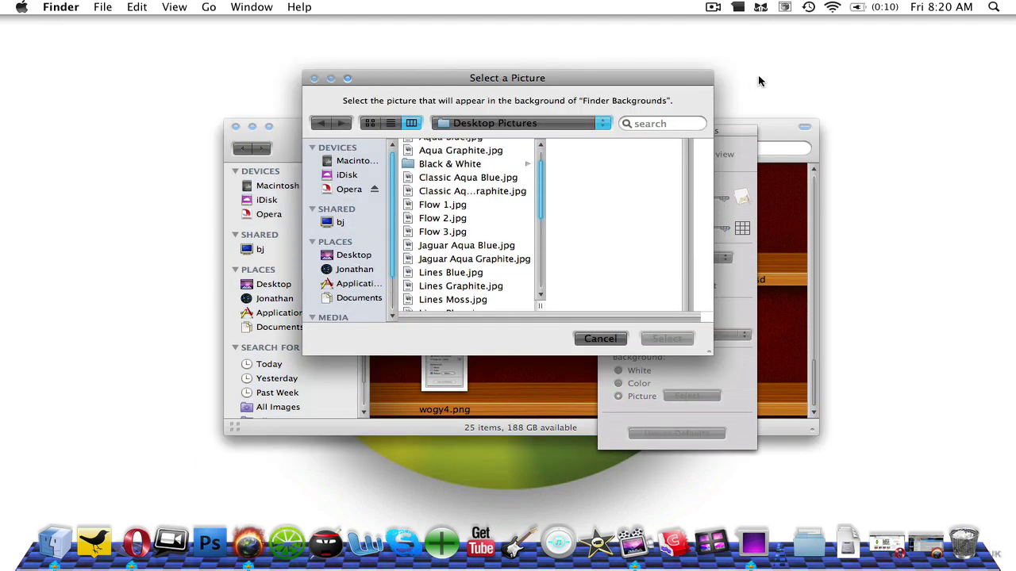
Search 'finder back' and apply MetalShelves.png from Finder Backgrounds as the background.
click(660, 126)
text(fi)
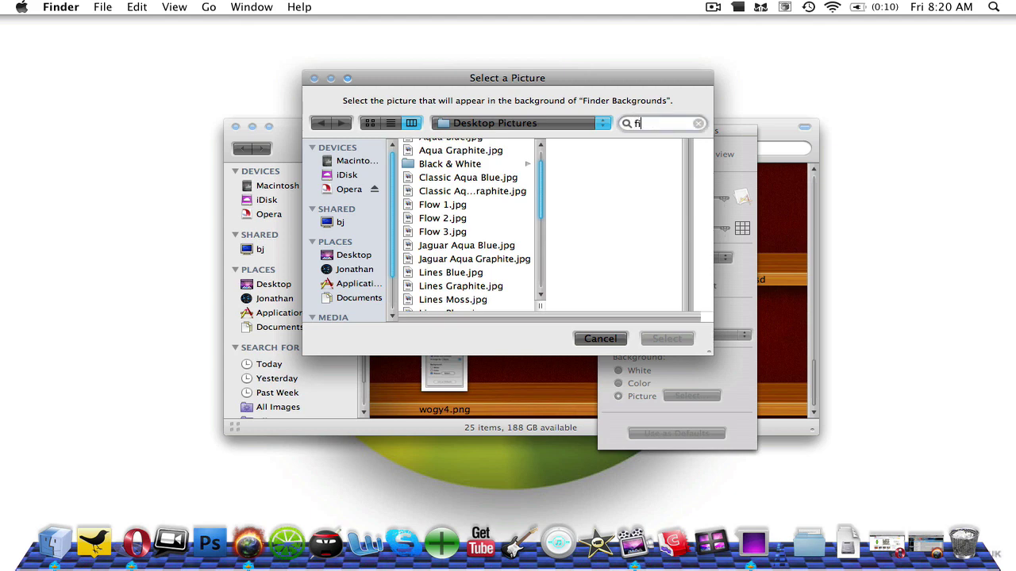
text(nder back)
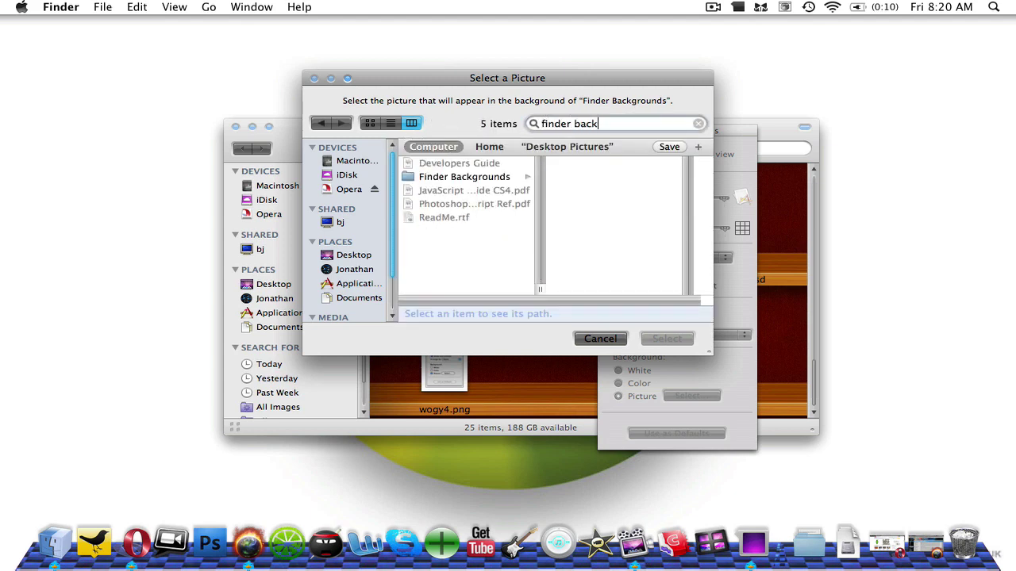
click(482, 178)
scroll(681, 209, down, 3)
scroll(683, 208, down, 2)
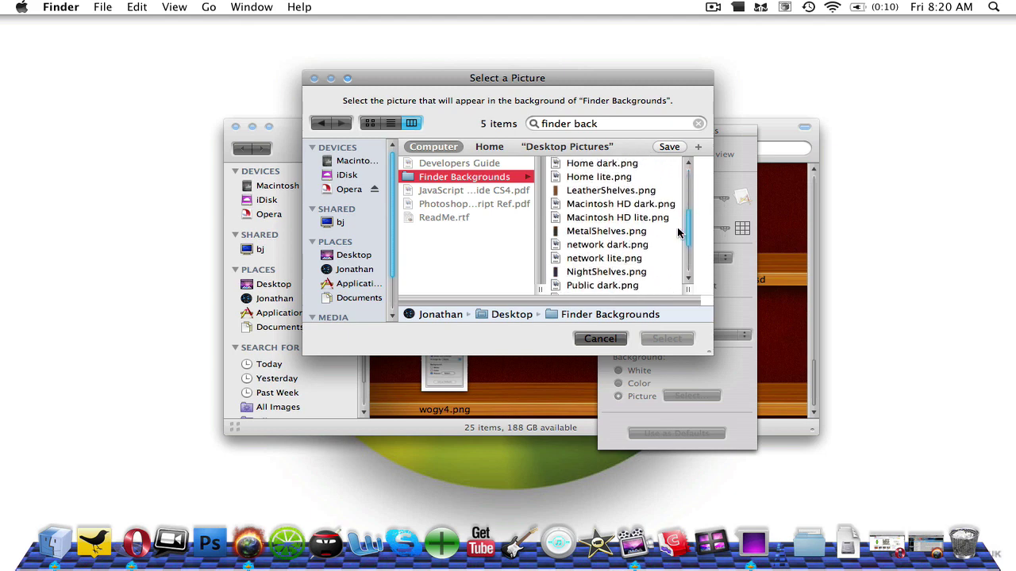
click(628, 234)
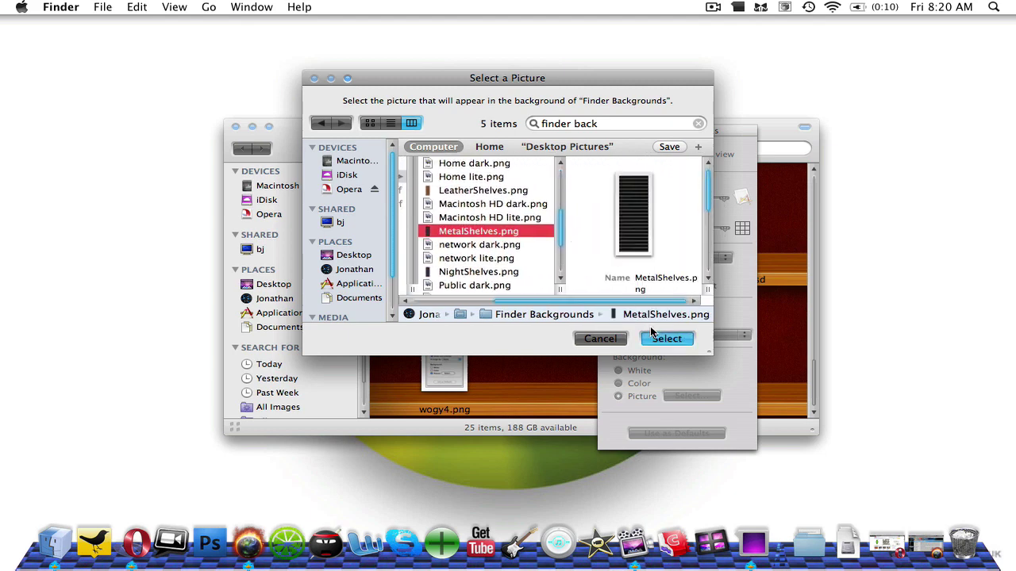
click(665, 339)
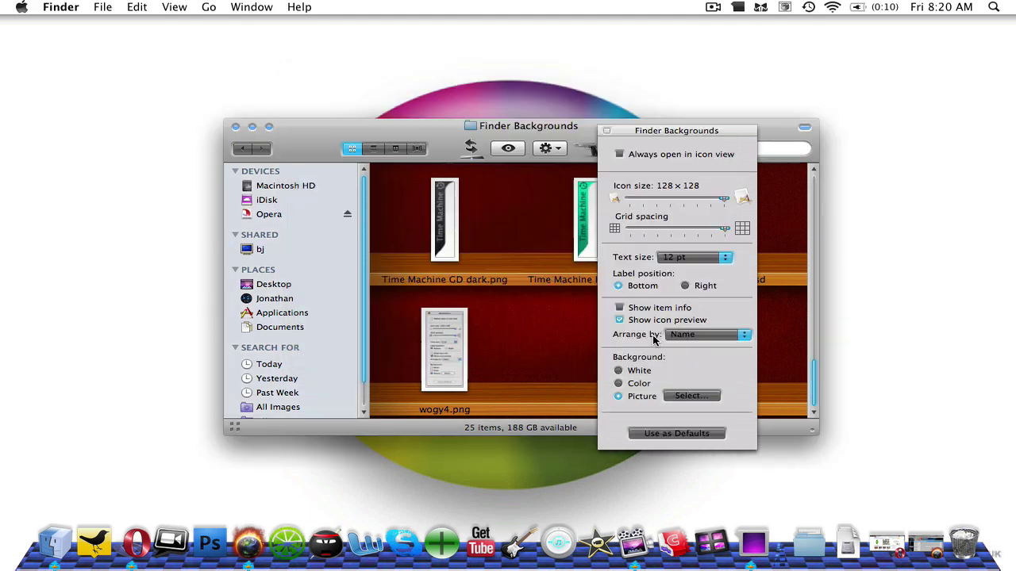
Make the metal-shelf view settings the default for folders and close View Options.
click(654, 433)
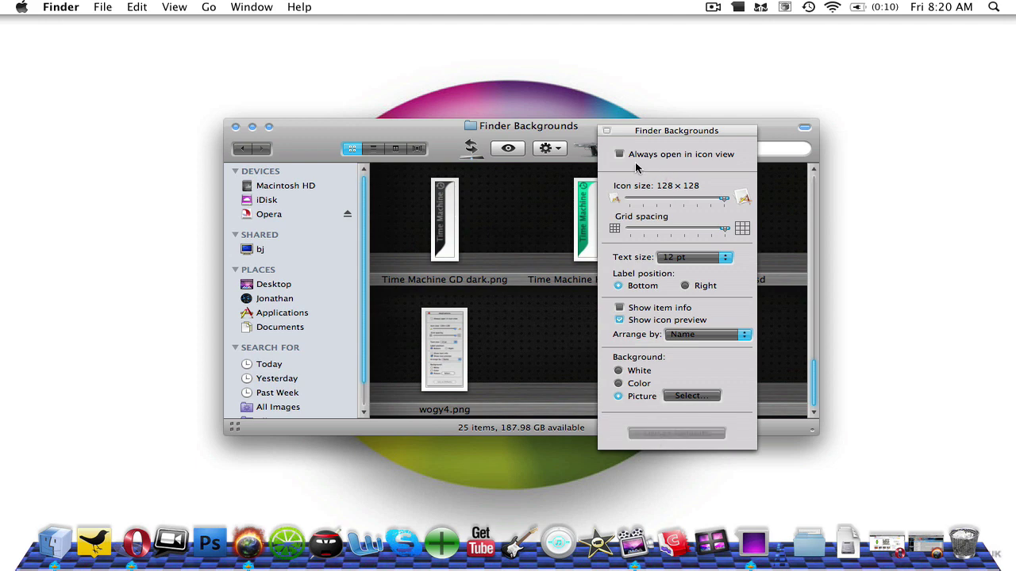
click(607, 130)
scroll(603, 397, up, 10)
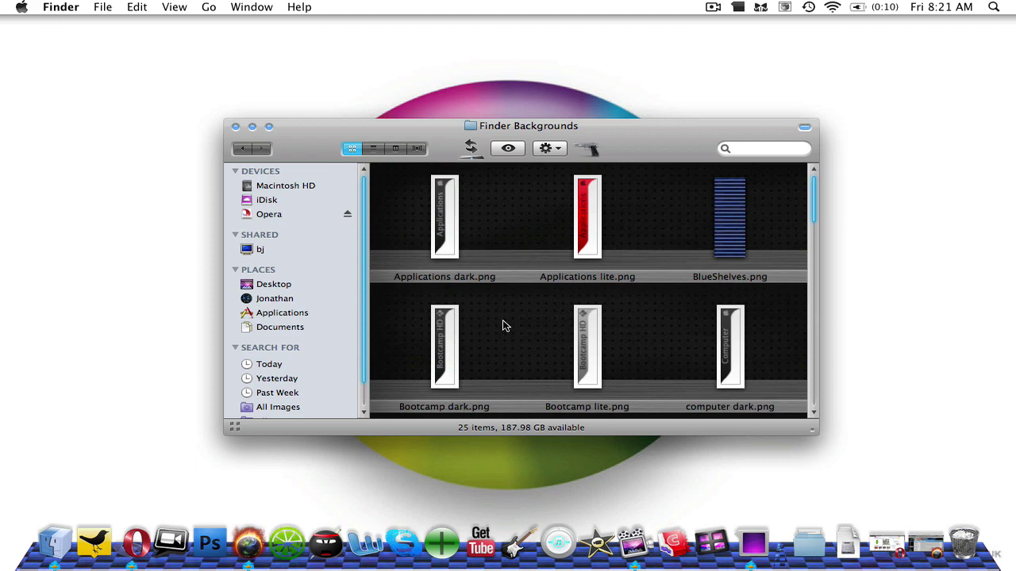
Switch the window to the Desktop and try dragging Picture 2 onto the toolbar.
click(273, 284)
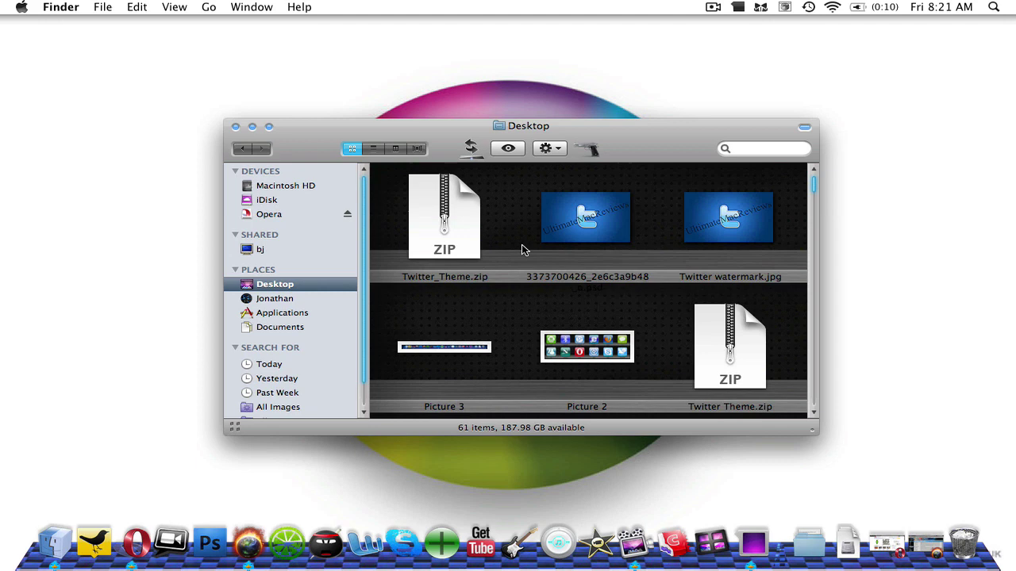
scroll(548, 286, down, 3)
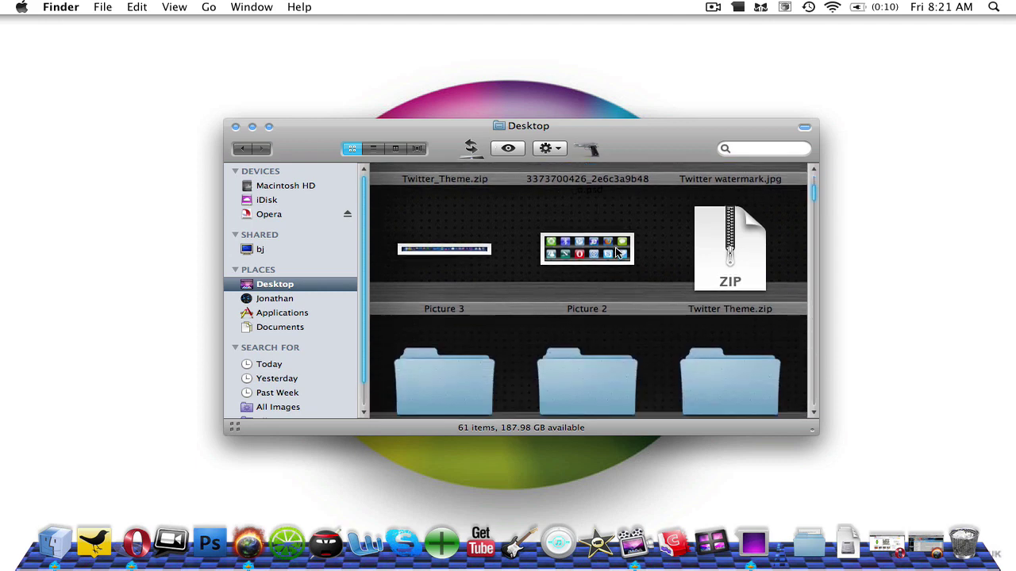
click(617, 252)
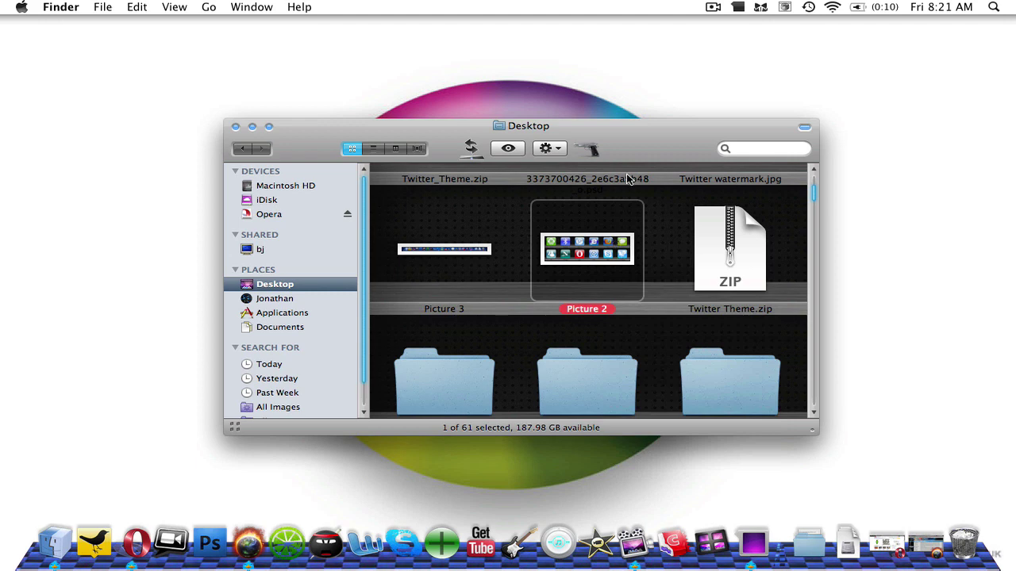
mouse_move(612, 252)
mouse_down()
mouse_move(637, 146)
mouse_move(603, 144)
mouse_move(586, 165)
mouse_move(608, 272)
mouse_up()
Scroll down the Desktop icons to find SketchBox, selecting SketchBox.zip along the way.
scroll(608, 274, down, 5)
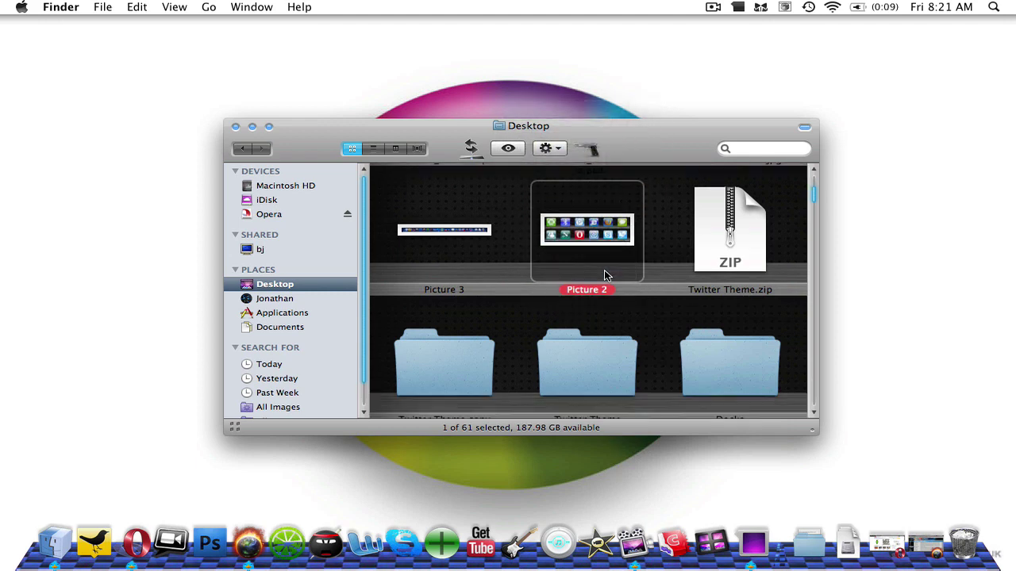
click(604, 276)
scroll(605, 275, down, 10)
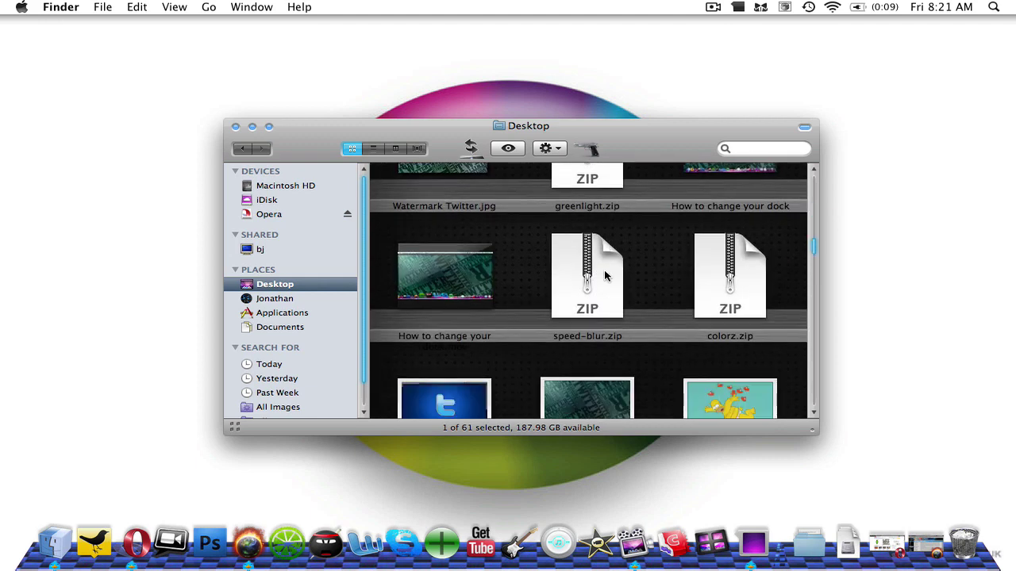
scroll(605, 275, down, 10)
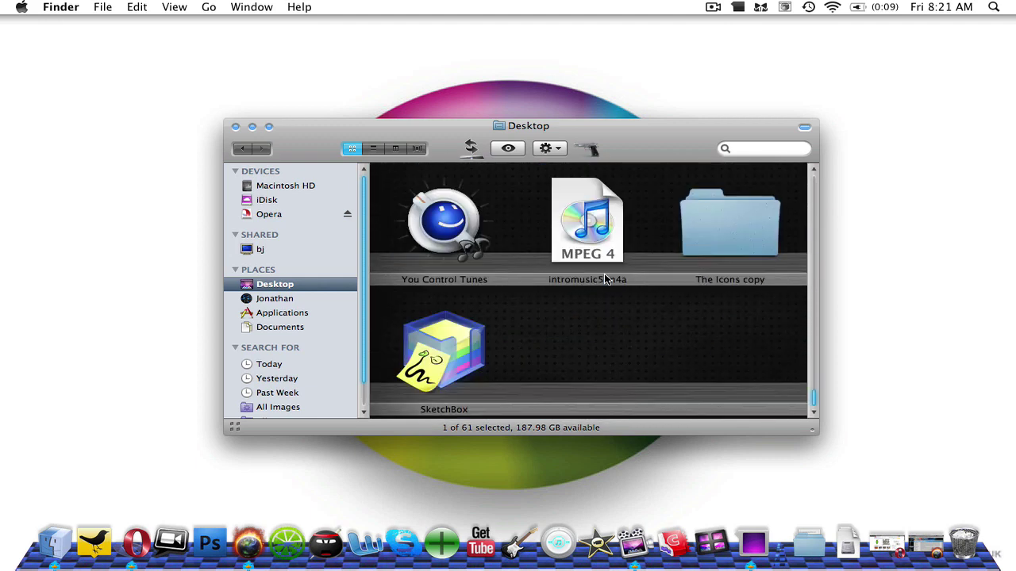
Put the SketchBox app on the Desktop window's toolbar, test-launch it, then quit it.
mouse_move(453, 349)
mouse_down()
mouse_move(636, 190)
mouse_move(605, 141)
mouse_move(595, 149)
mouse_move(607, 155)
mouse_move(556, 149)
mouse_move(688, 138)
mouse_move(831, 146)
mouse_move(583, 122)
mouse_move(535, 157)
mouse_move(428, 147)
mouse_move(544, 141)
mouse_move(536, 148)
mouse_up()
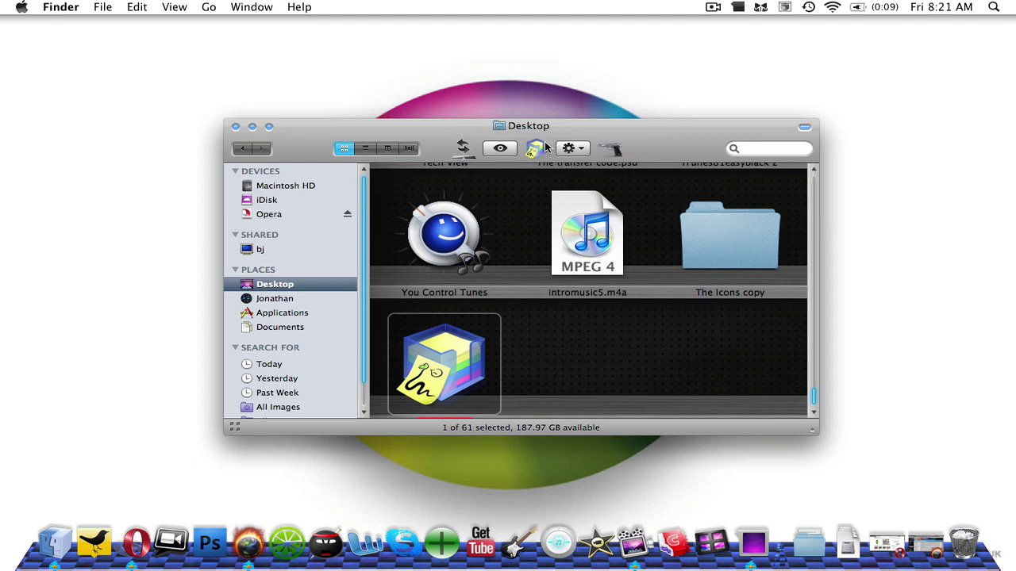
click(526, 153)
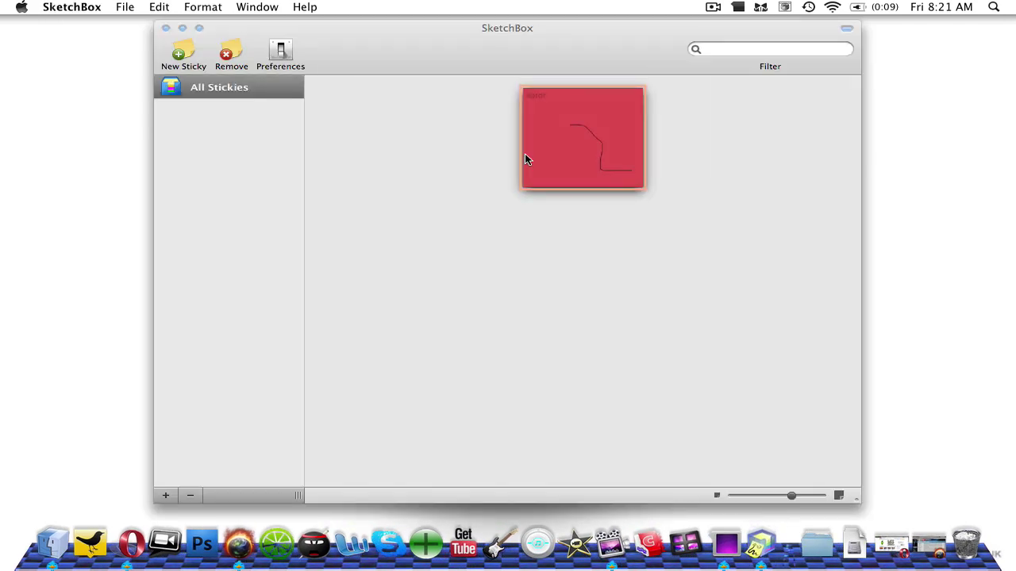
key(super+q)
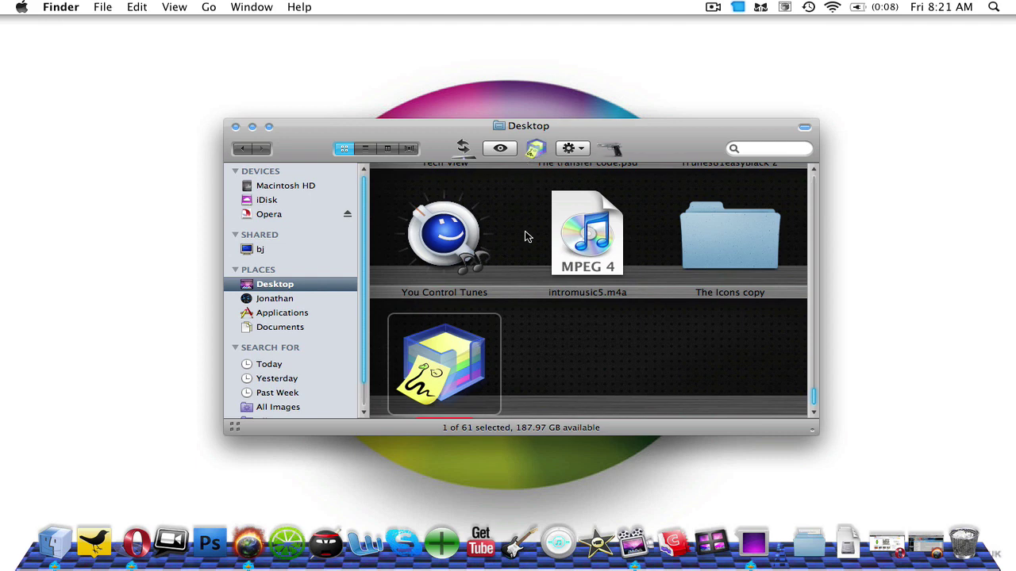
click(534, 150)
Remove the SketchBox shortcut from the Desktop window's toolbar using Remove Item.
right_click(534, 150)
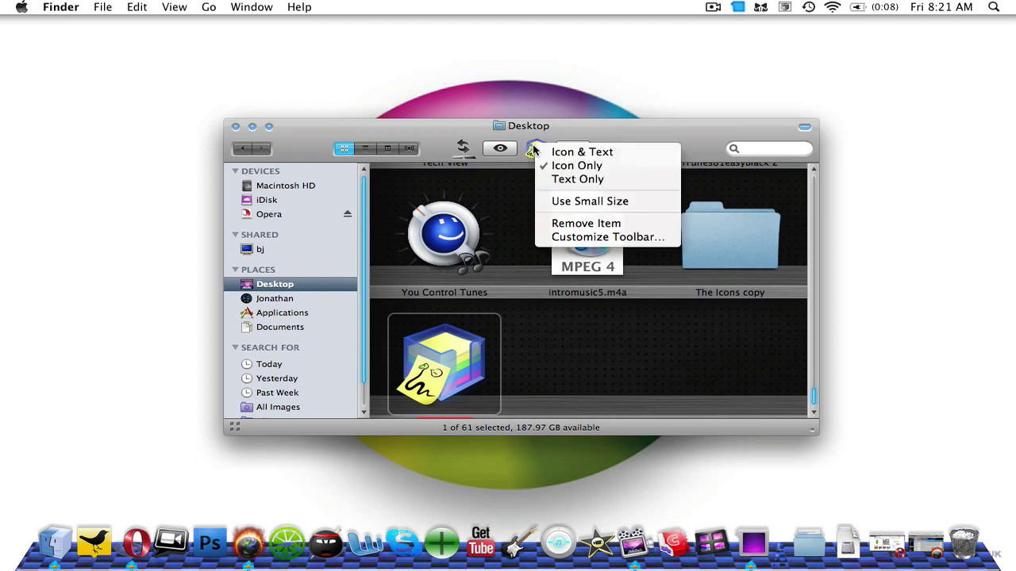
click(612, 229)
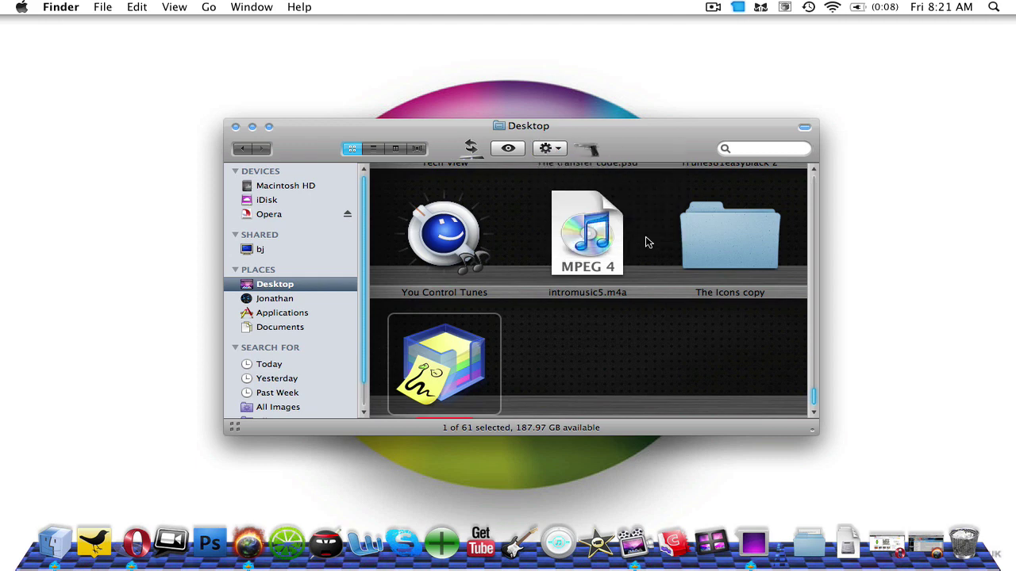
scroll(646, 242, up, 15)
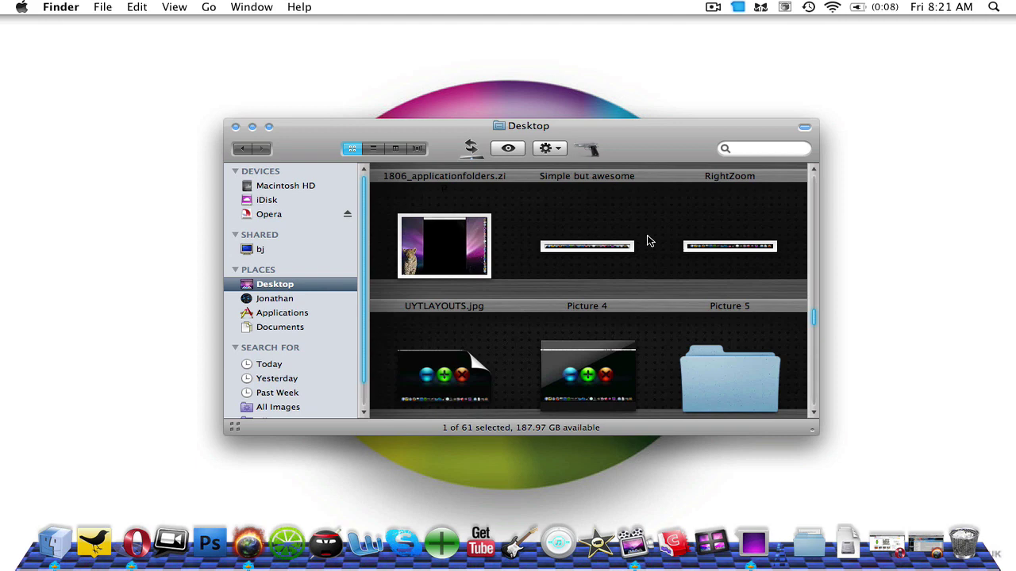
scroll(647, 238, up, 15)
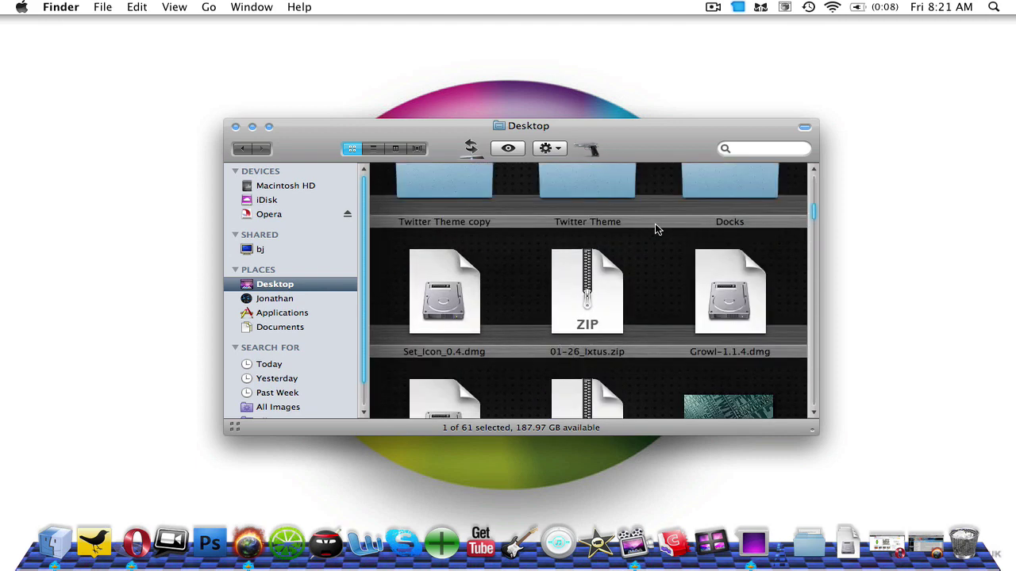